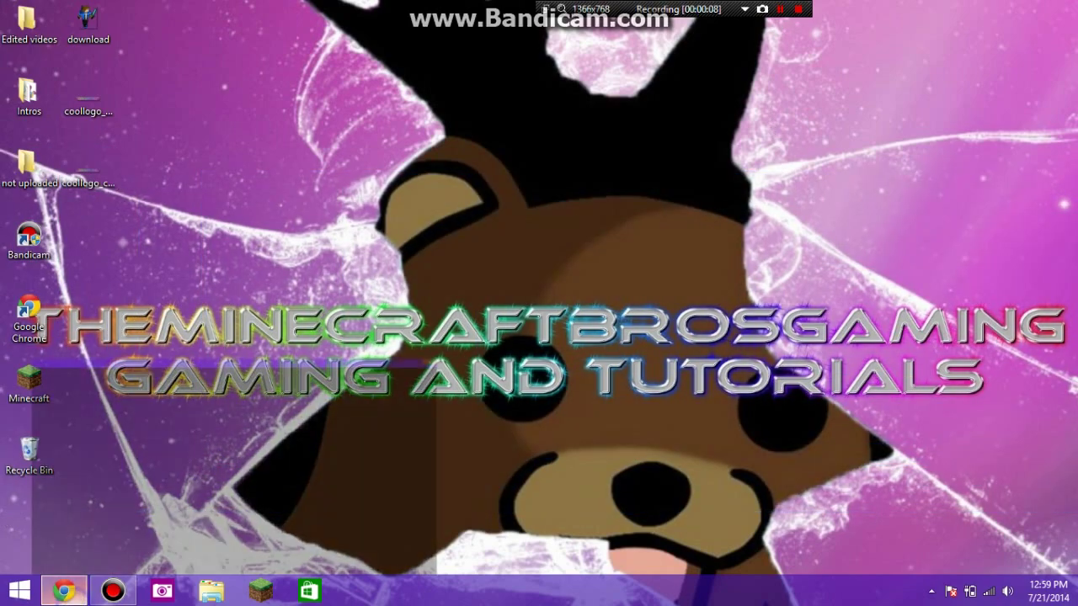
# Search Google Images for "minecraft logo" in a new Chrome tab, and close that tab after viewing the results
pyautogui.click(64, 591)
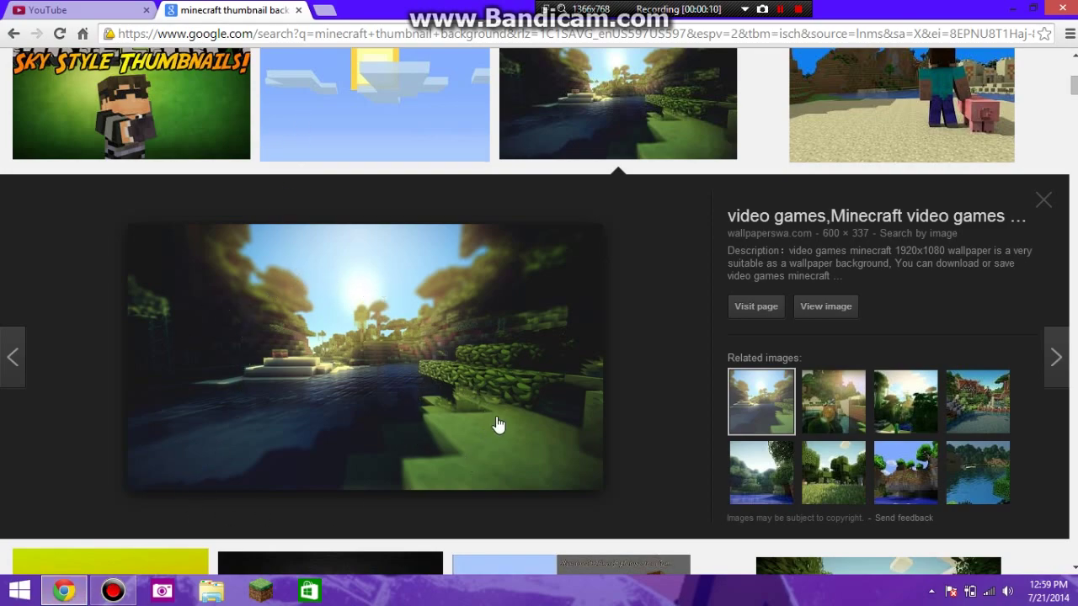
pyautogui.click(324, 10)
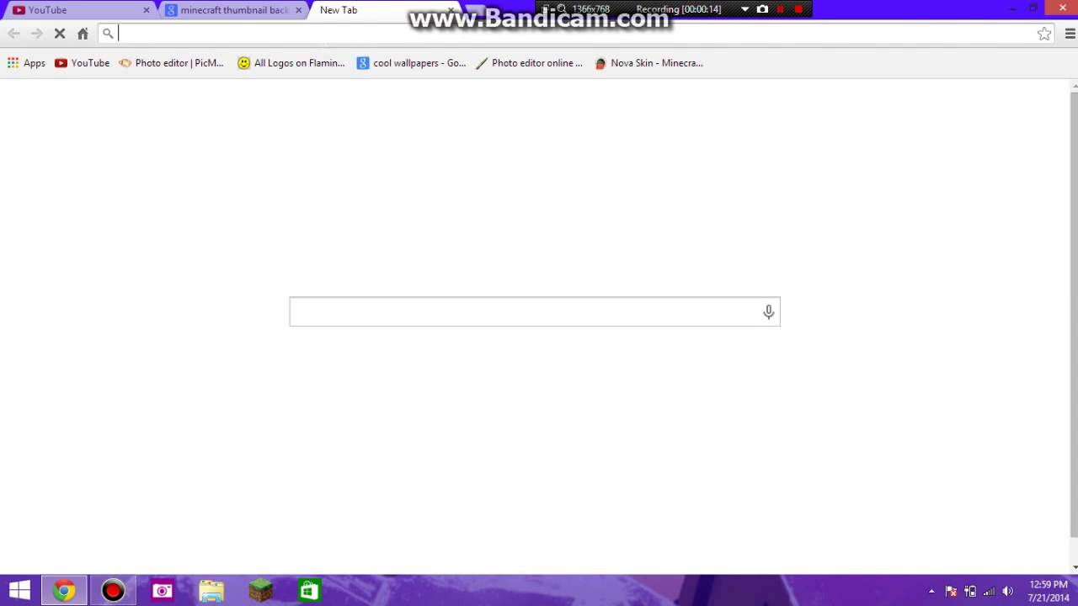
pyautogui.write('m')
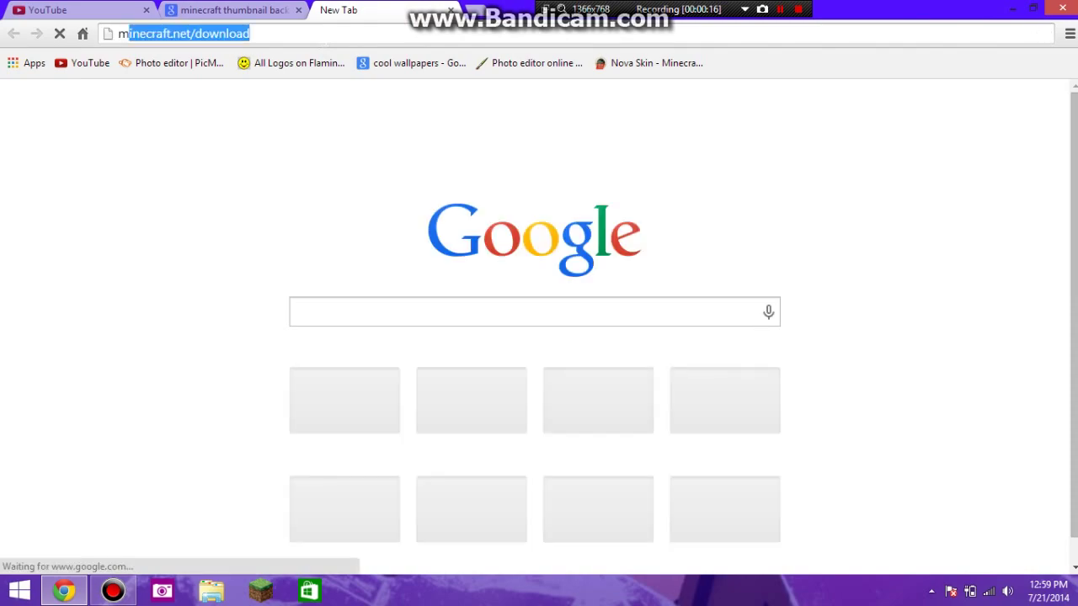
pyautogui.write('inecraft logp')
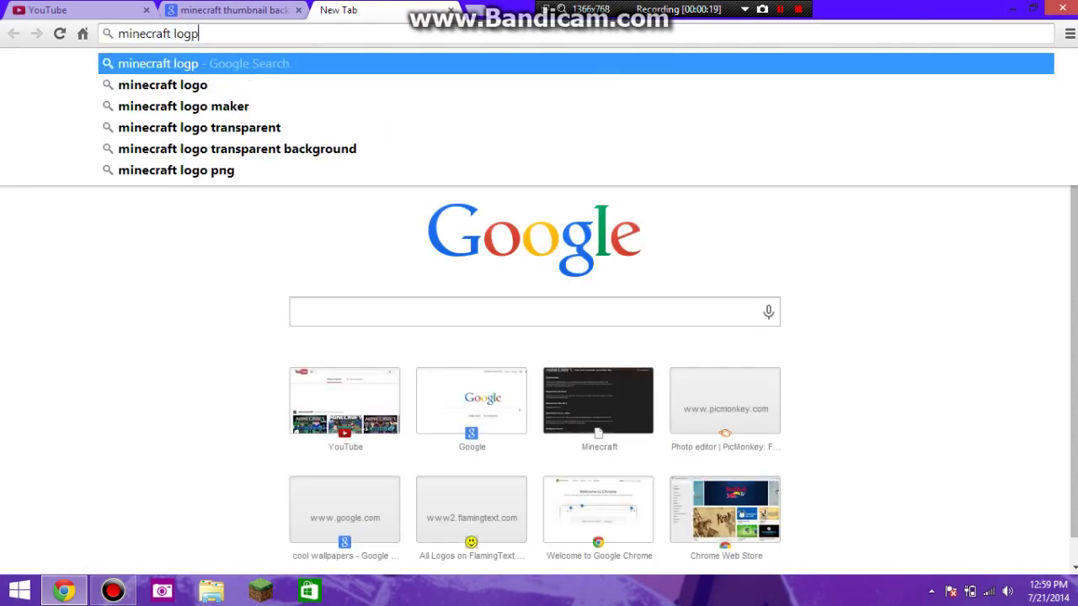
pyautogui.press('BackSpace')
pyautogui.write('o')
pyautogui.press('Return')
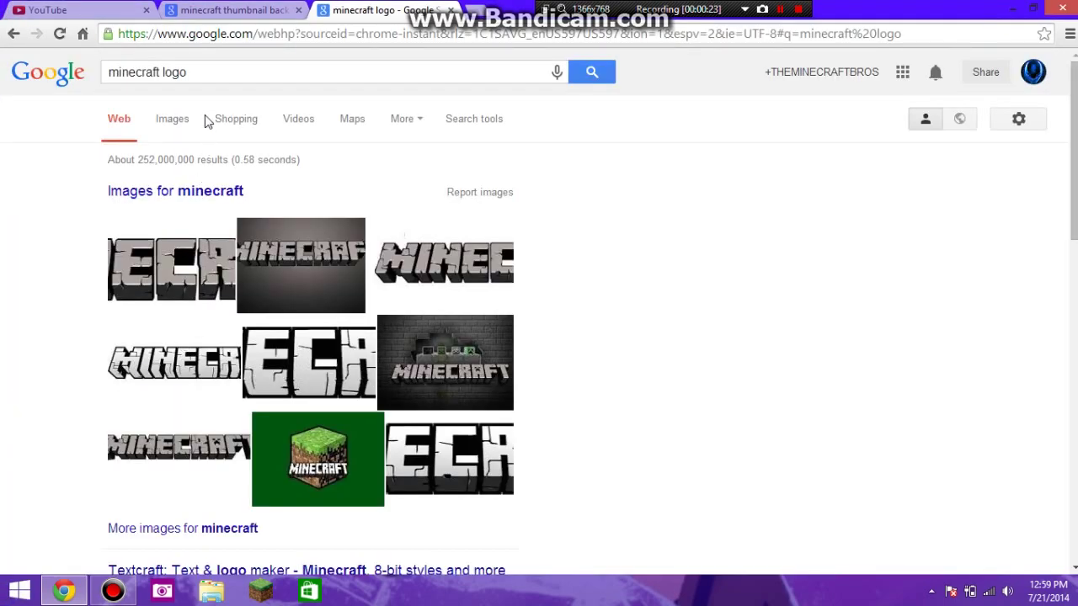
pyautogui.click(180, 126)
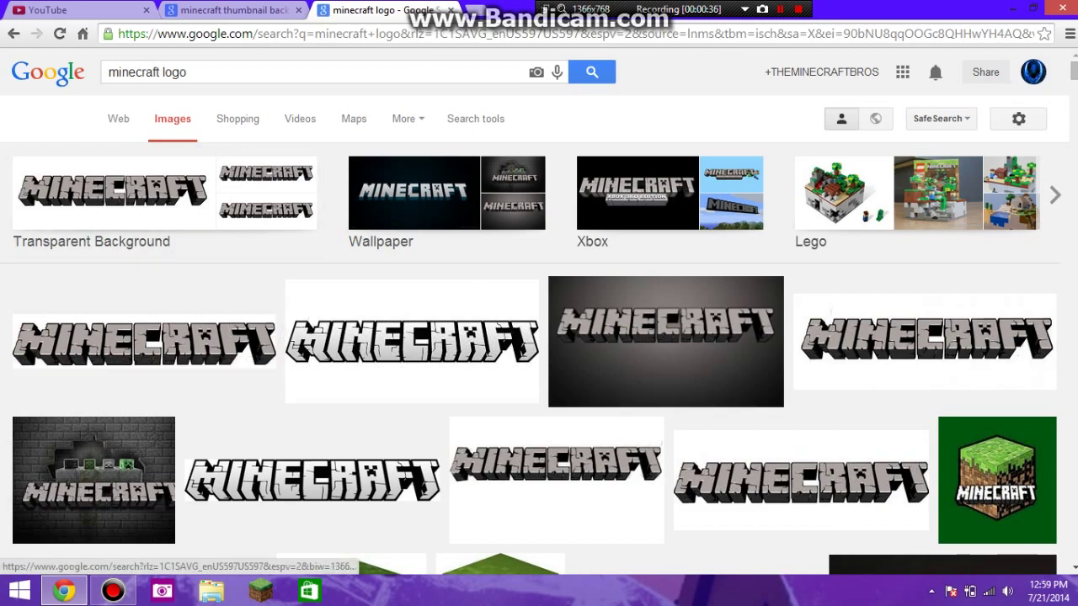
pyautogui.click(452, 10)
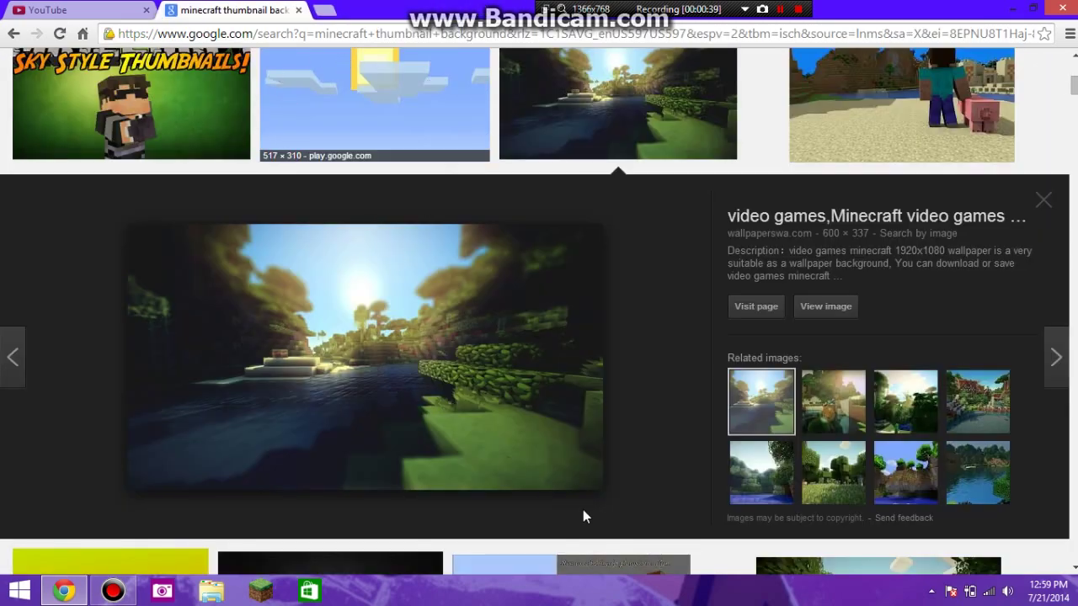
# Check the account's verification status on the YouTube channel's Features page, and return to the Minecraft thumbnail background results
pyautogui.click(92, 11)
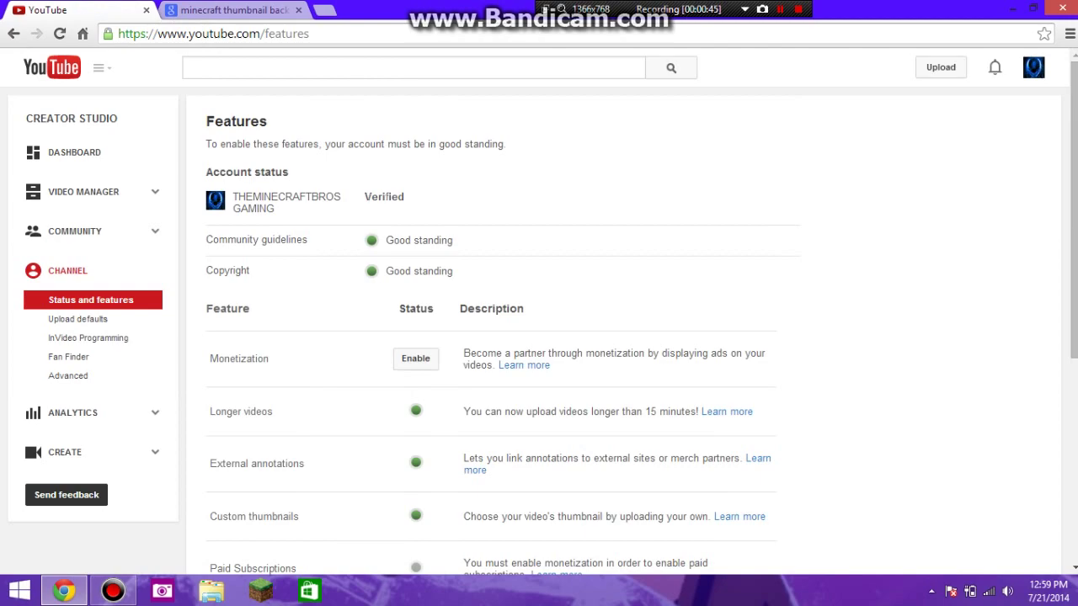
pyautogui.doubleClick(375, 198)
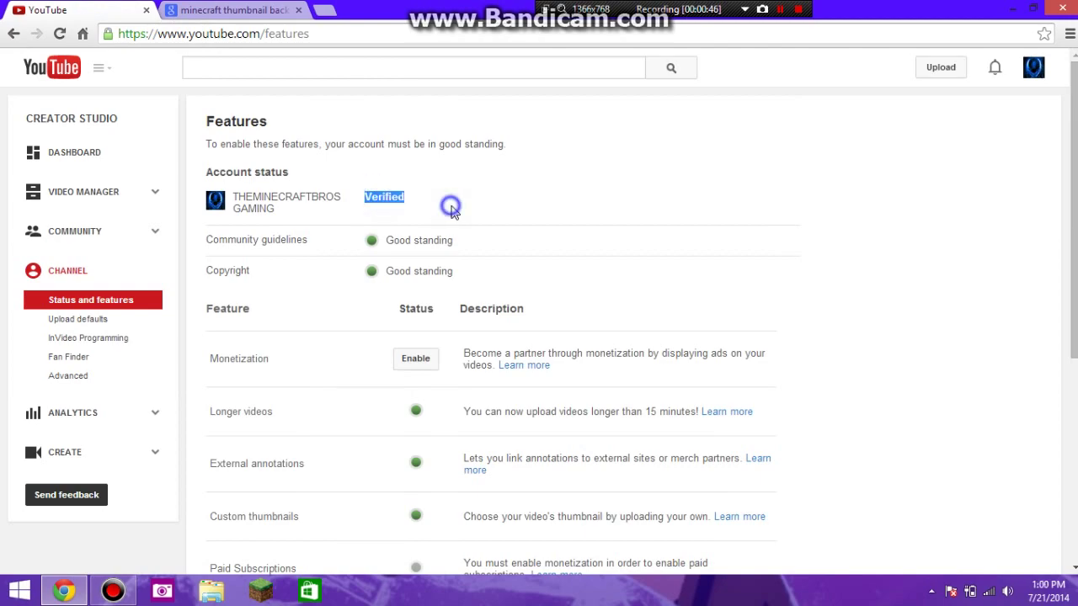
pyautogui.click(420, 200)
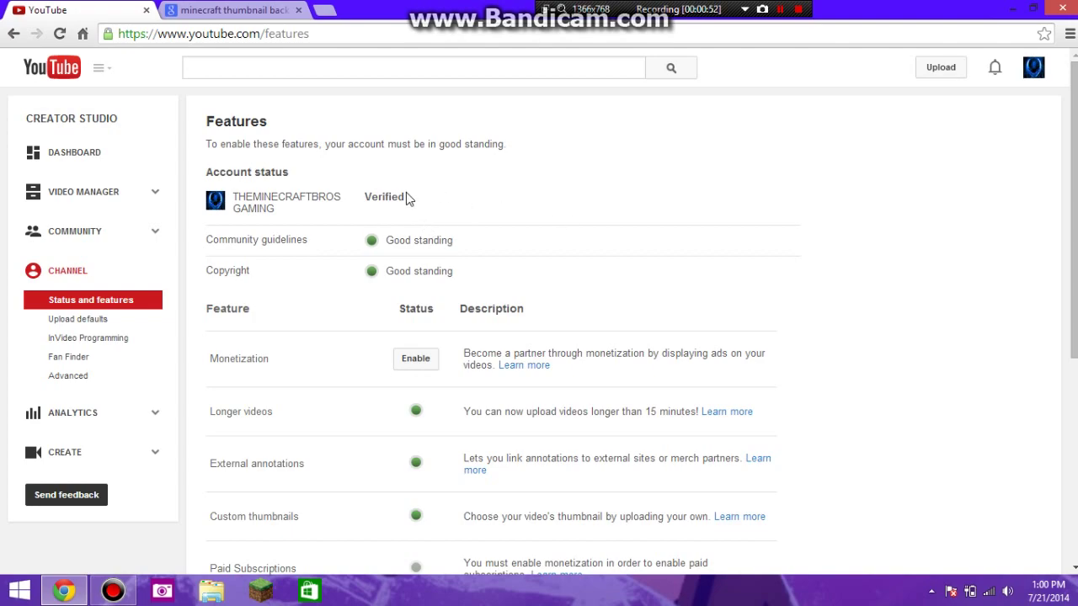
pyautogui.moveTo(403, 197); pyautogui.dragTo(383, 197)
pyautogui.click(362, 201)
pyautogui.moveTo(405, 201); pyautogui.dragTo(368, 199)
pyautogui.click(363, 199)
pyautogui.scroll(-2, 308, 240)
pyautogui.scroll(2, 313, 253)
pyautogui.click(269, 12)
pyautogui.rightClick(392, 298)
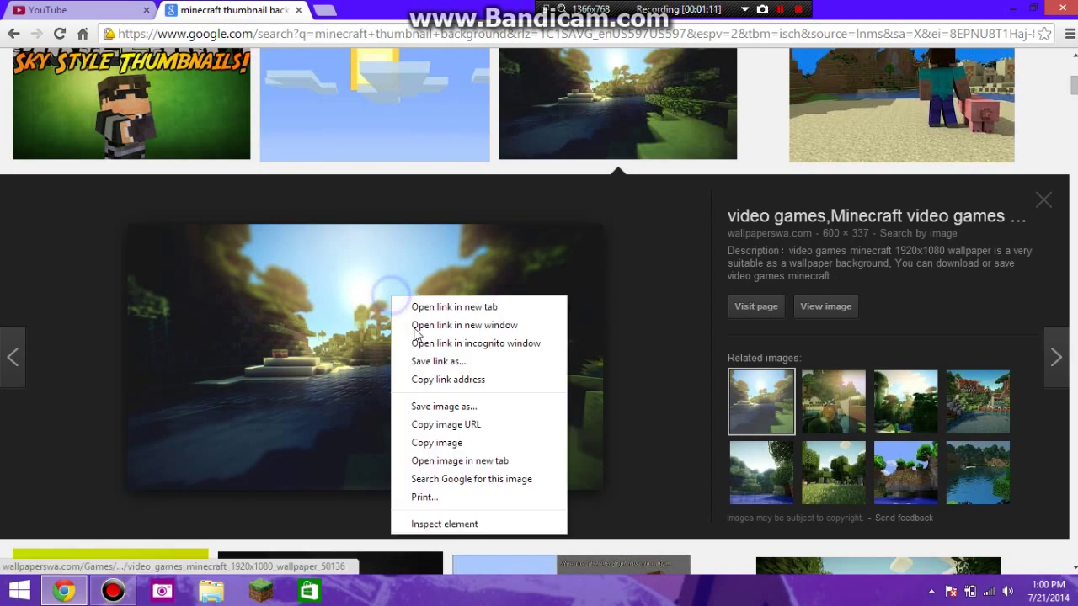
pyautogui.click(427, 362)
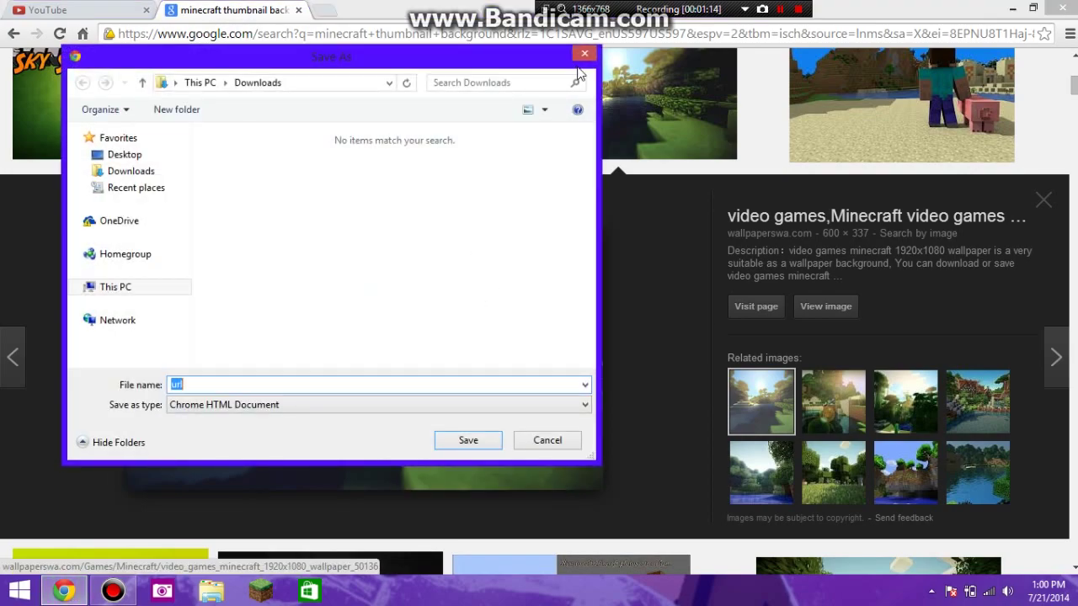
pyautogui.click(585, 53)
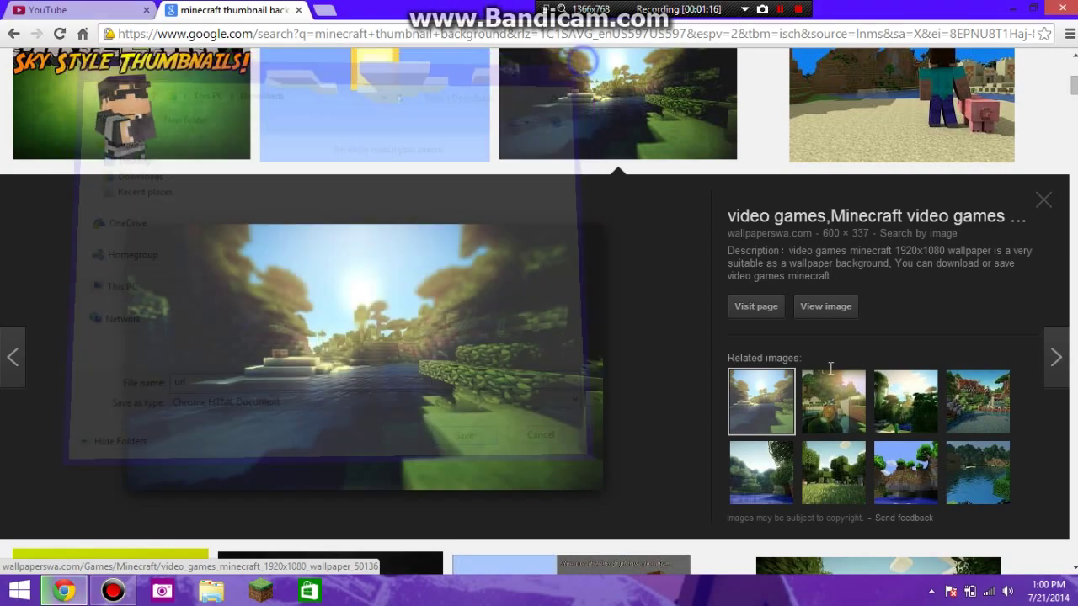
# View the river wallpaper image on its own page and try to save it to Downloads as "tutorial", declining to replace the existing file
pyautogui.click(828, 318)
pyautogui.rightClick(361, 241)
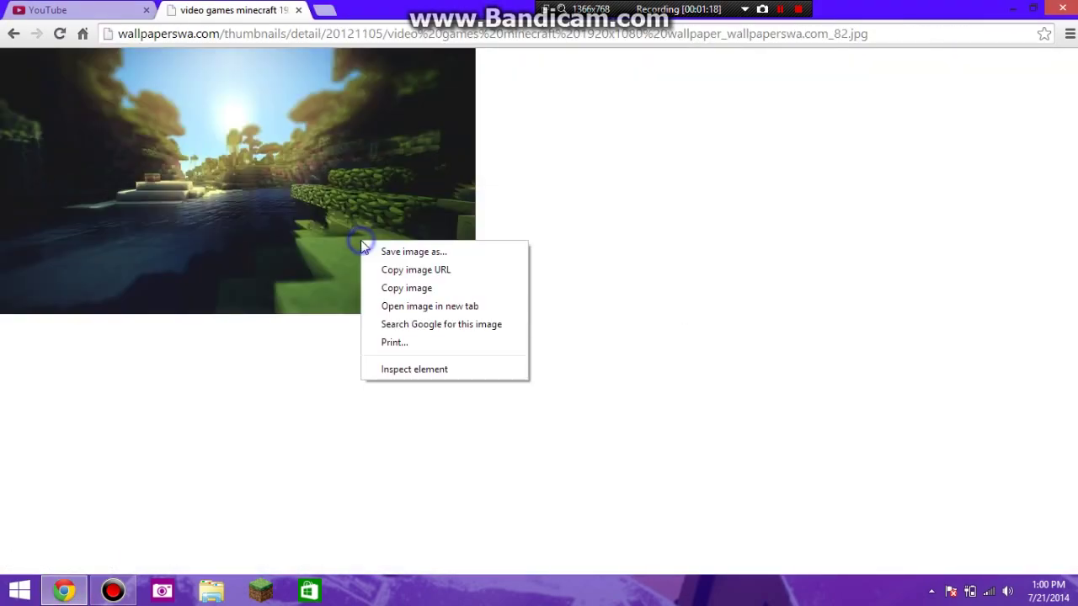
pyautogui.click(419, 254)
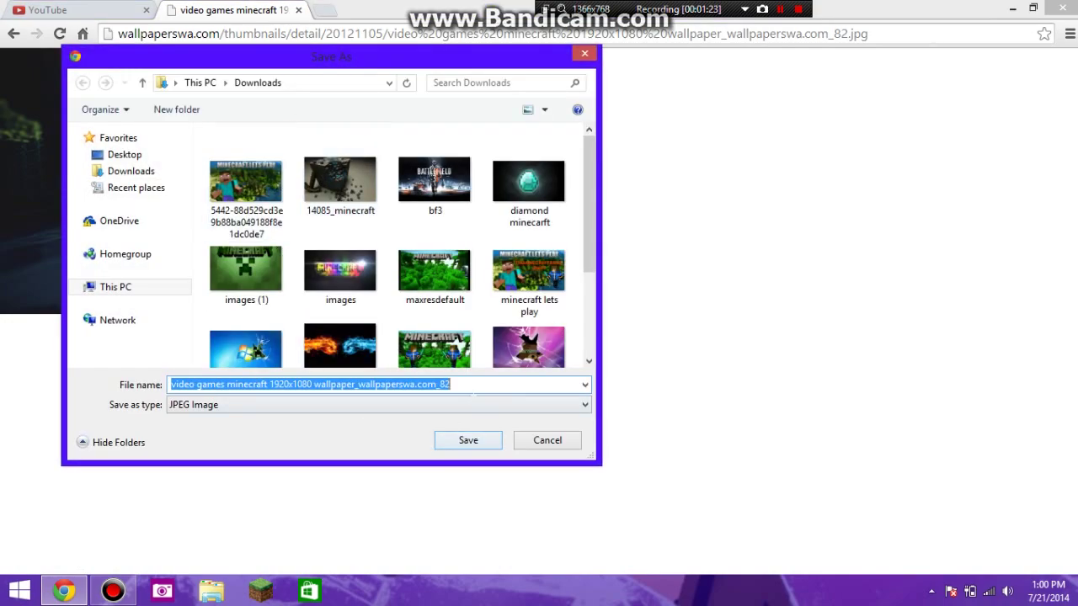
pyautogui.write('to')
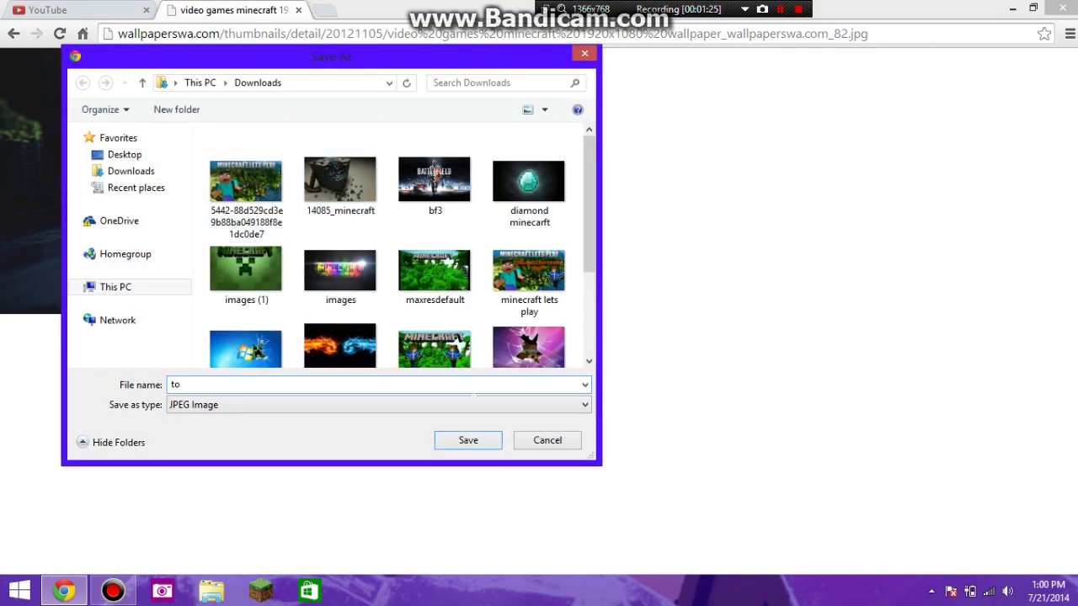
pyautogui.press('BackSpace')
pyautogui.write('utor')
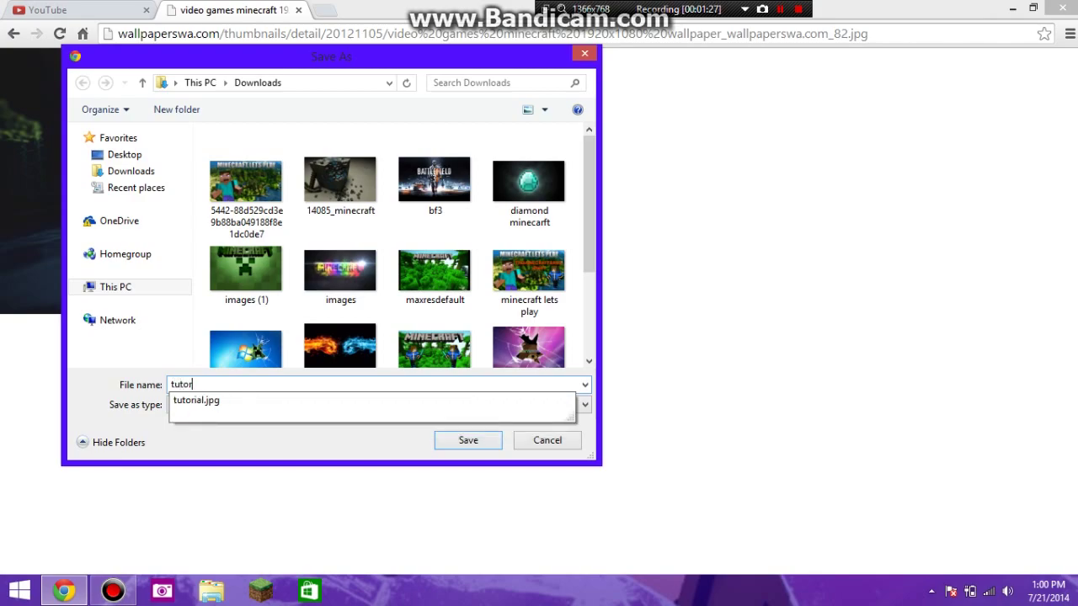
pyautogui.write('ai')
pyautogui.press('BackSpace')
pyautogui.press('Down')
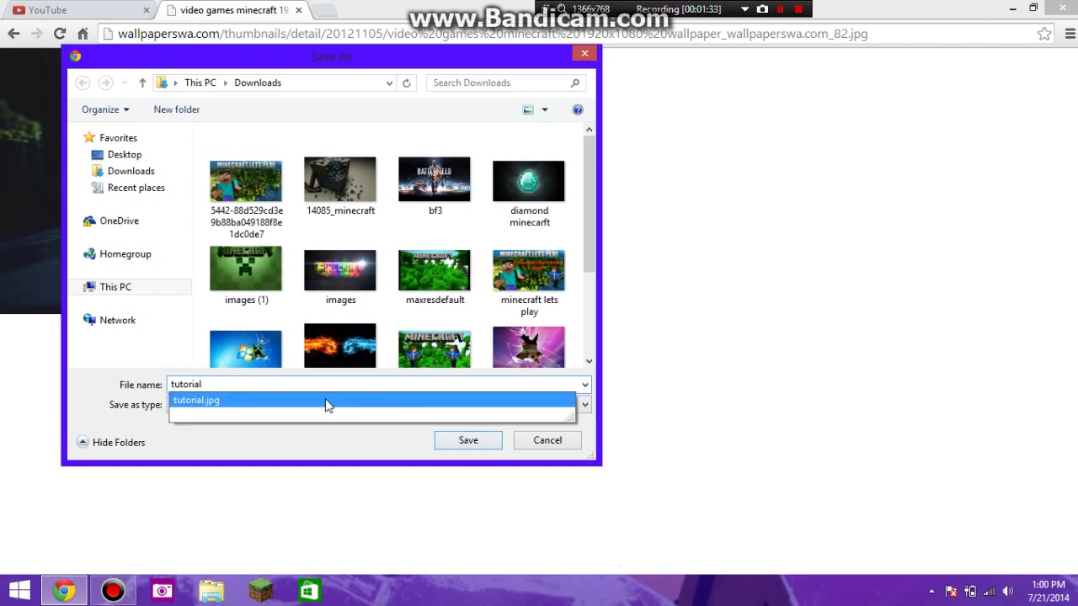
pyautogui.click(452, 446)
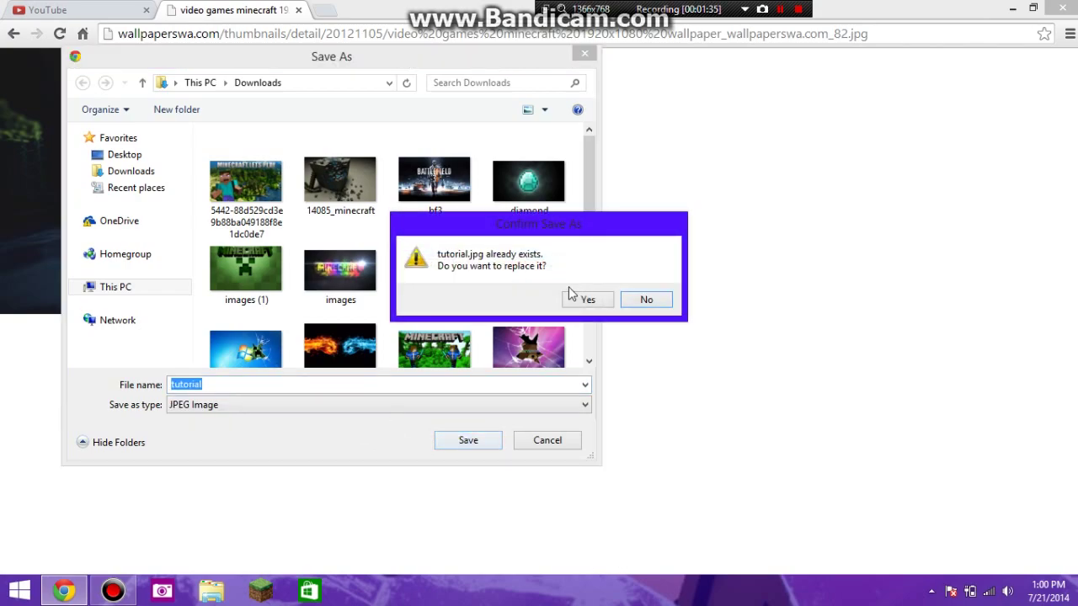
pyautogui.click(628, 304)
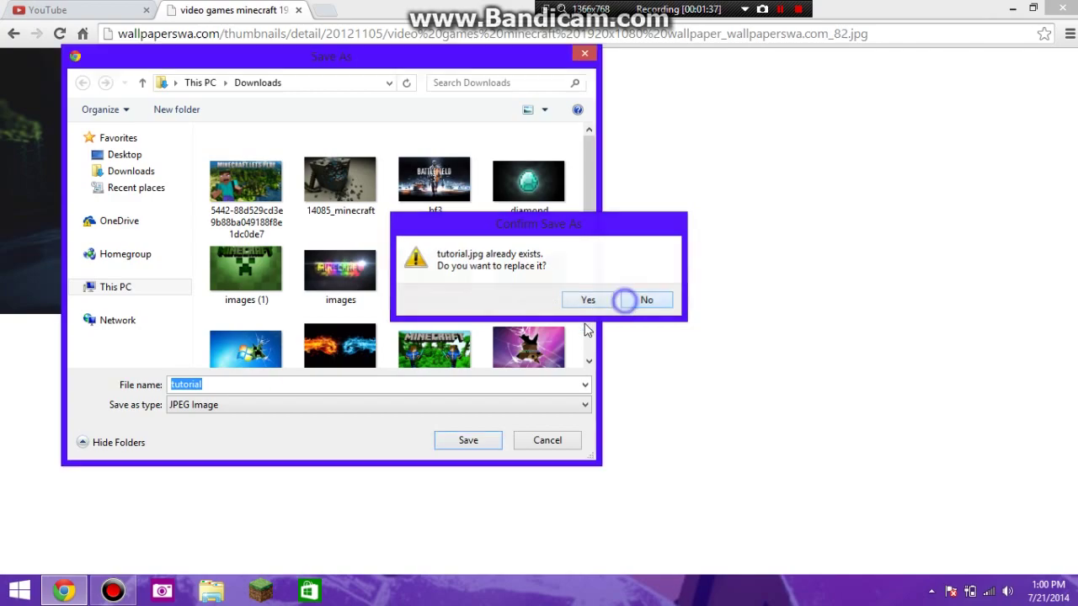
# Change the file name to "tutorial1" and save the wallpaper as a JPEG image in Downloads
pyautogui.click(386, 386)
pyautogui.write('1')
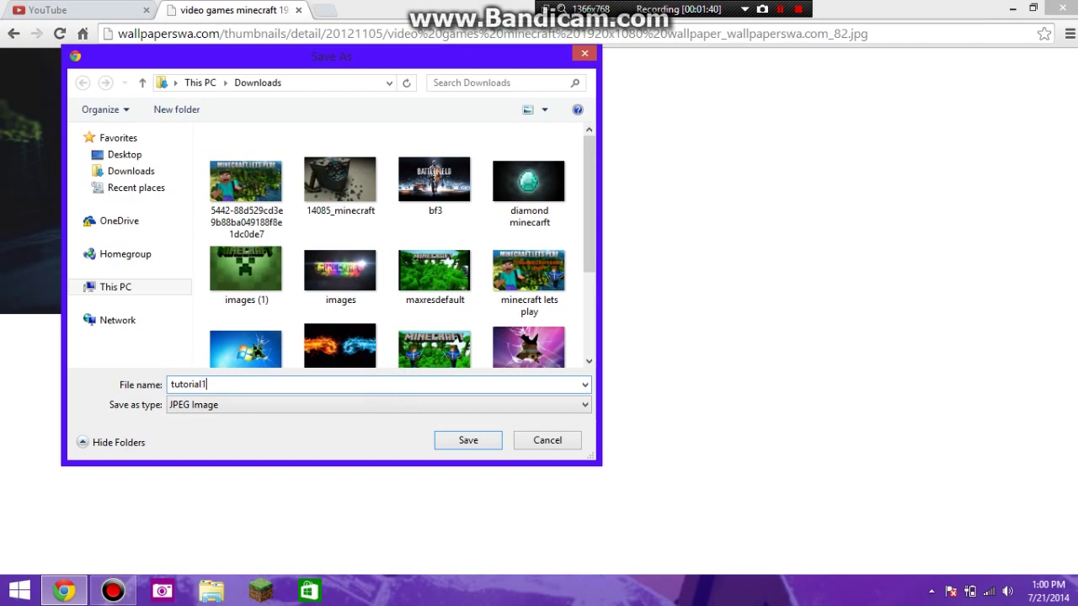
pyautogui.click(449, 443)
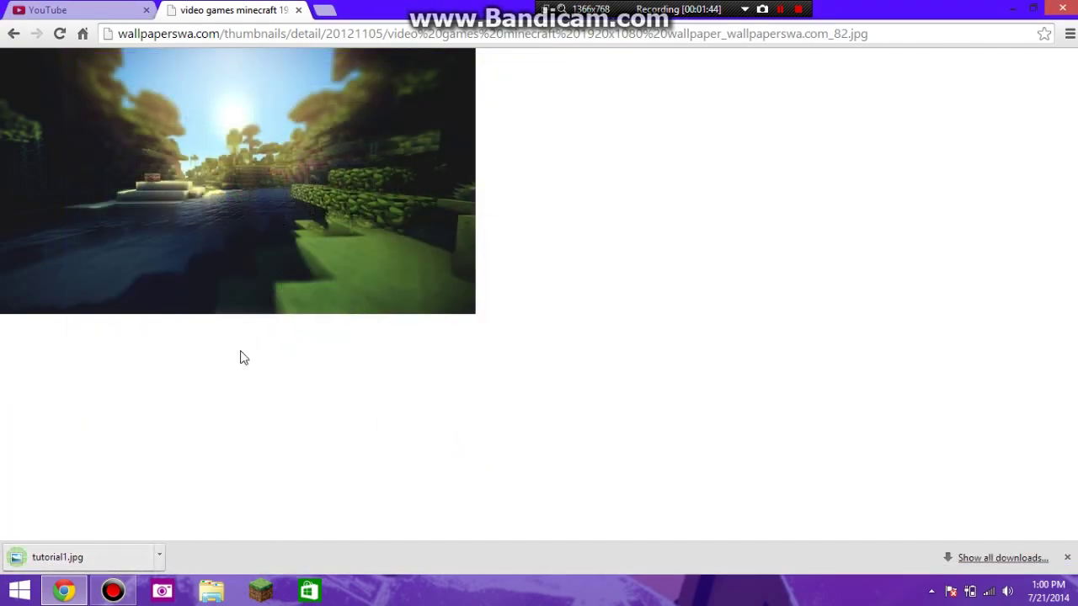
# Open the online photo editor at pixlr.com/editor/ in a new tab
pyautogui.click(326, 10)
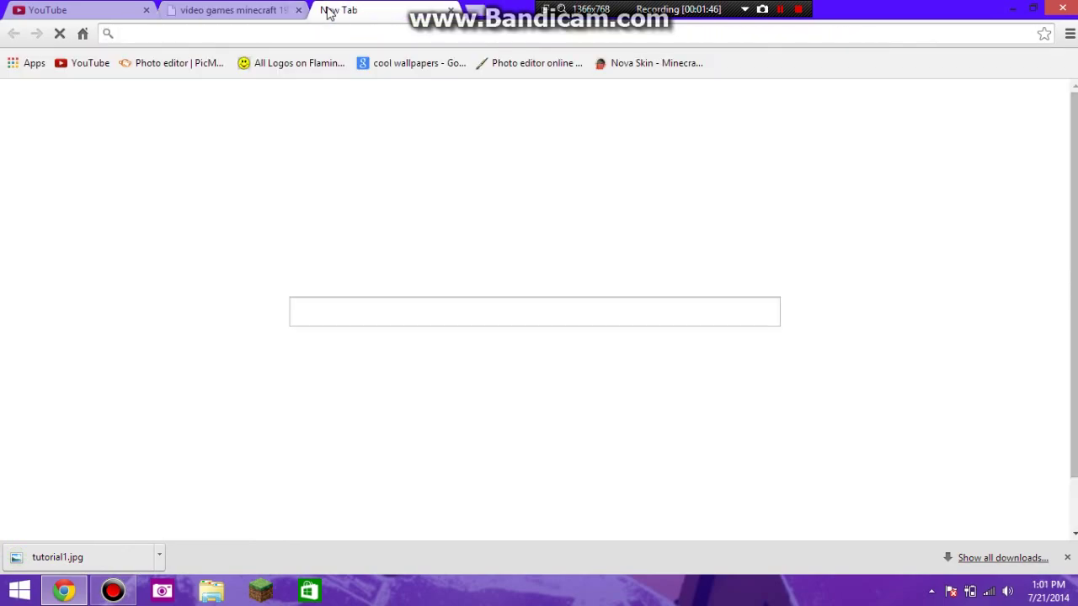
pyautogui.write('pixlr.com/editor/')
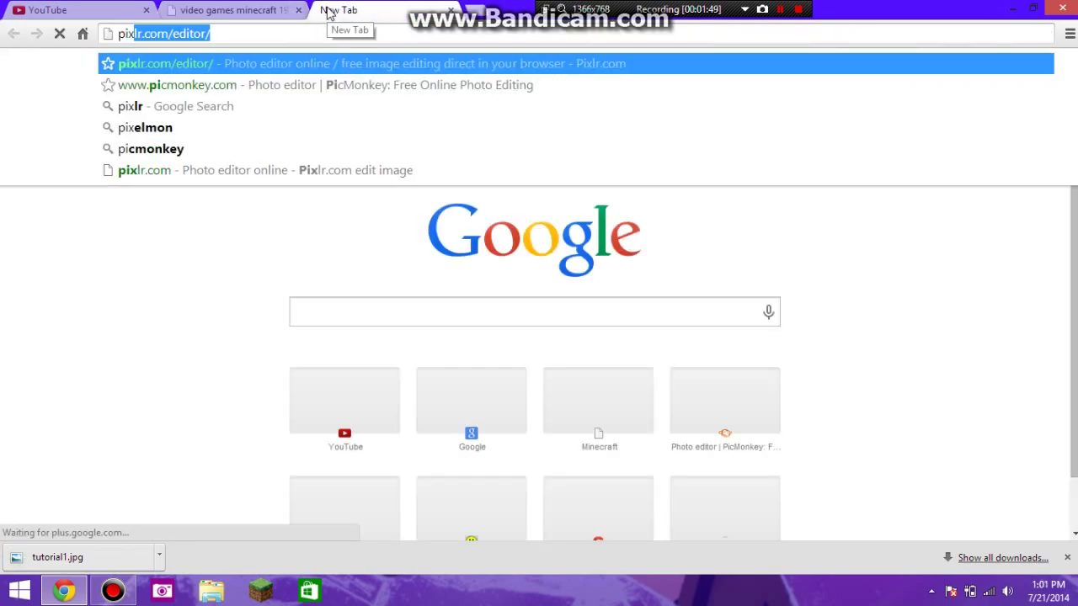
pyautogui.press('Return')
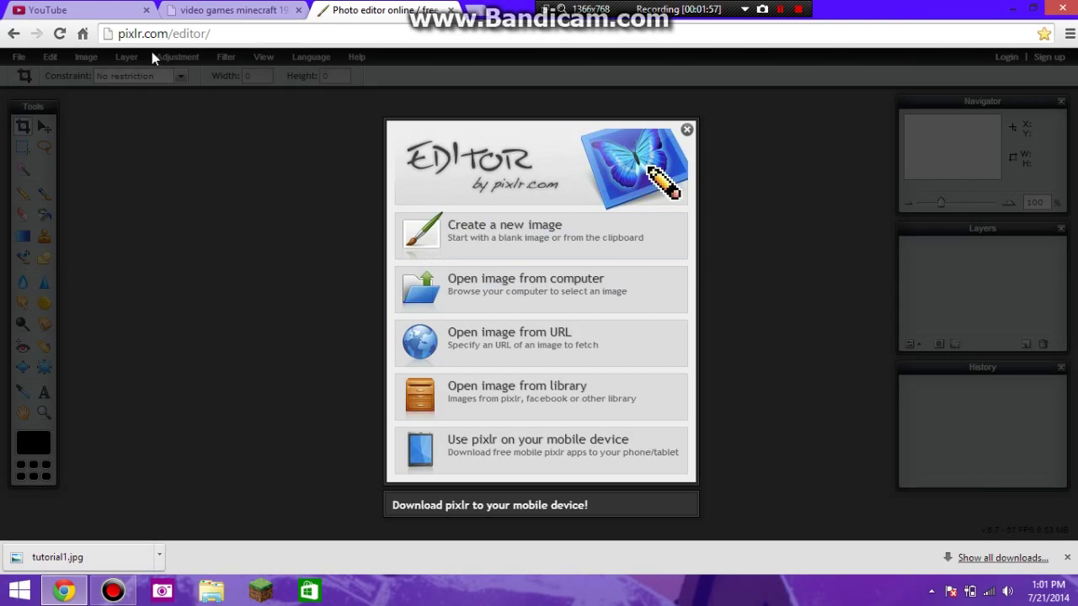
pyautogui.moveTo(220, 34); pyautogui.dragTo(169, 34)
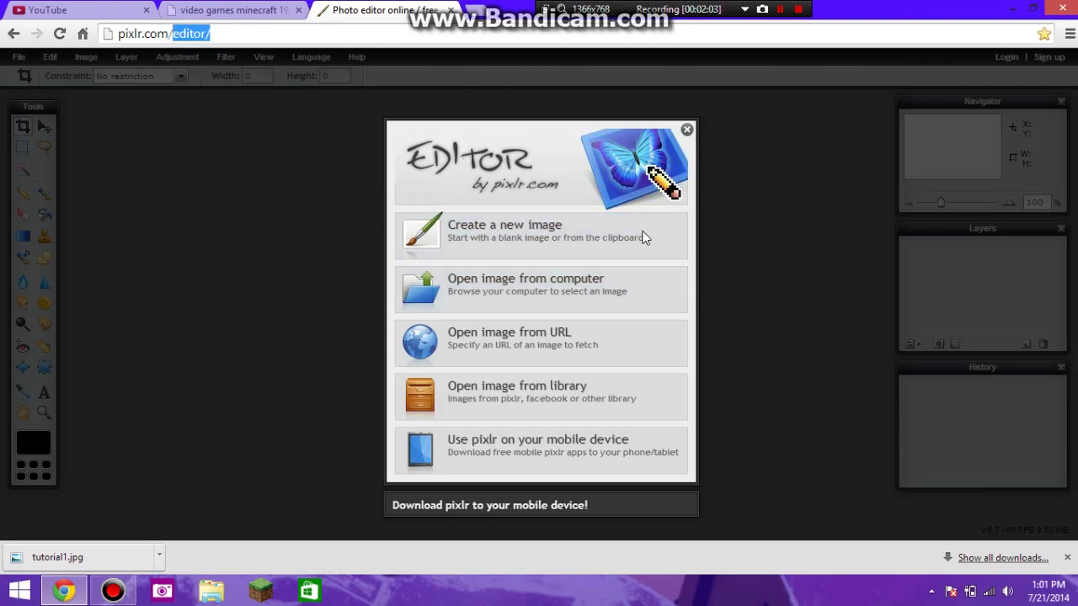
pyautogui.click(321, 36)
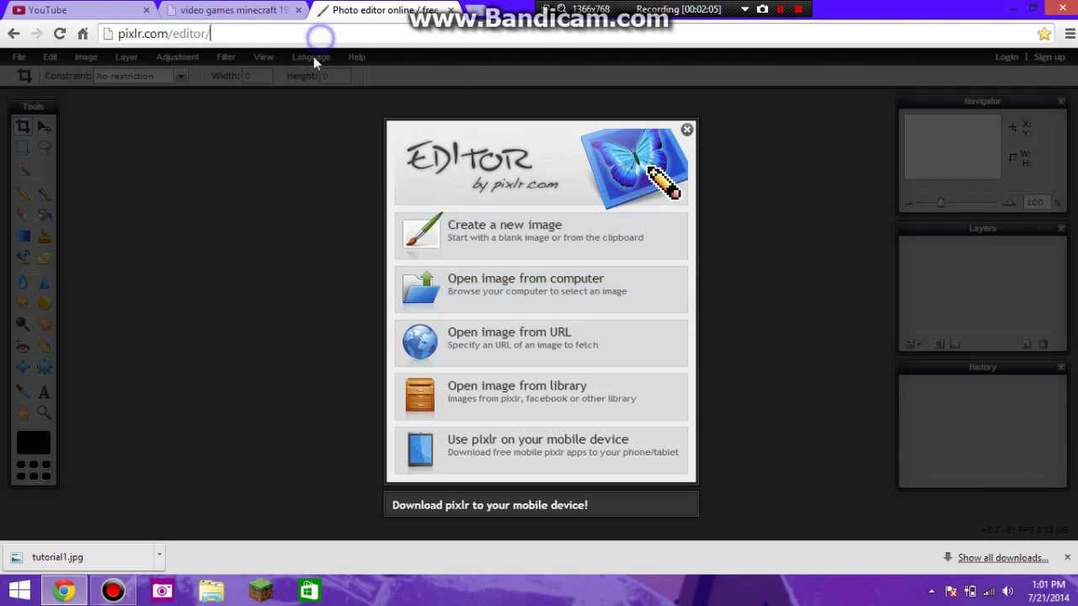
# Create a new blank image named "tutorial" using the Movie 720p preset, 1280 by 720 pixels
pyautogui.click(509, 228)
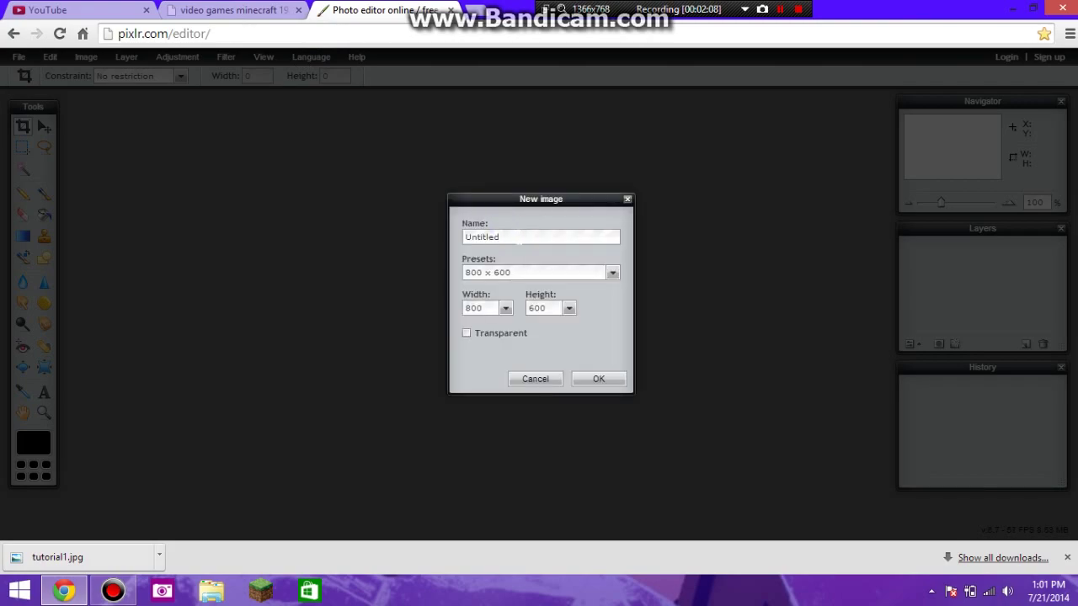
pyautogui.press('BackSpace')
pyautogui.click(598, 273)
pyautogui.scroll(-3, 589, 371)
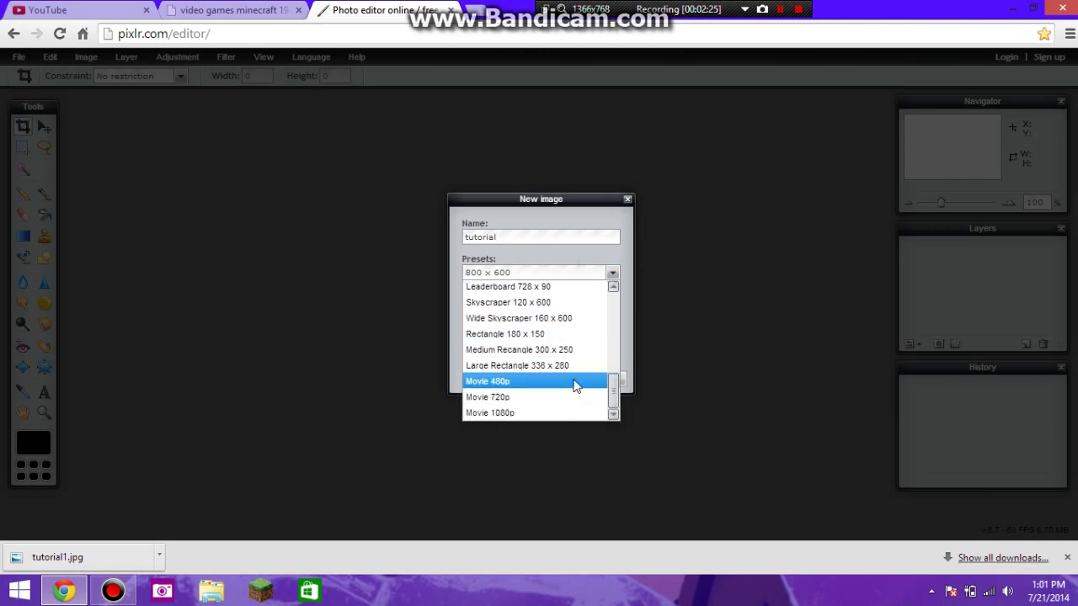
pyautogui.click(562, 396)
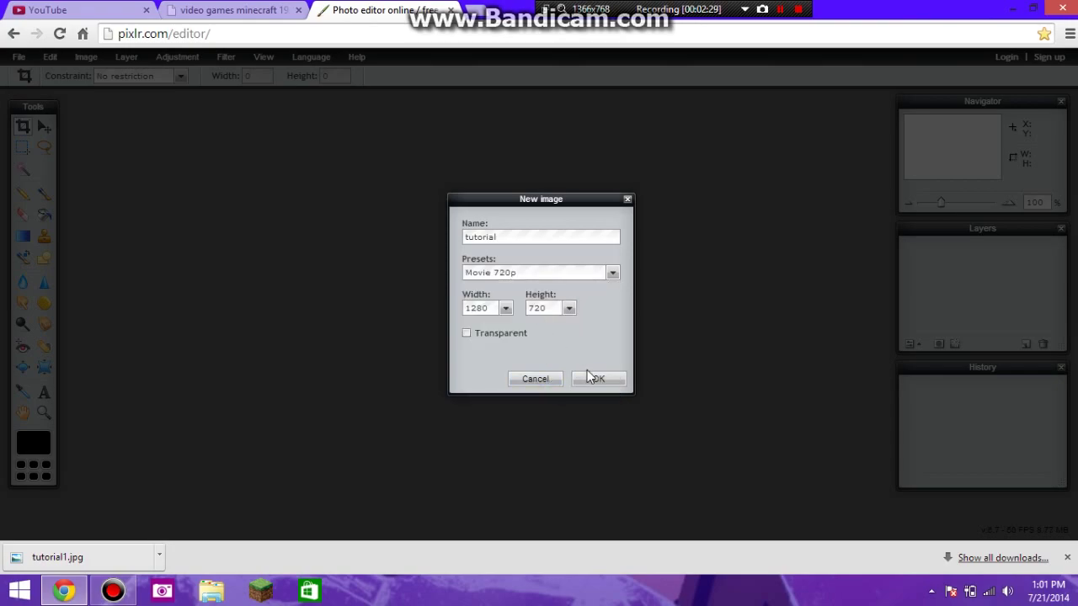
pyautogui.click(588, 374)
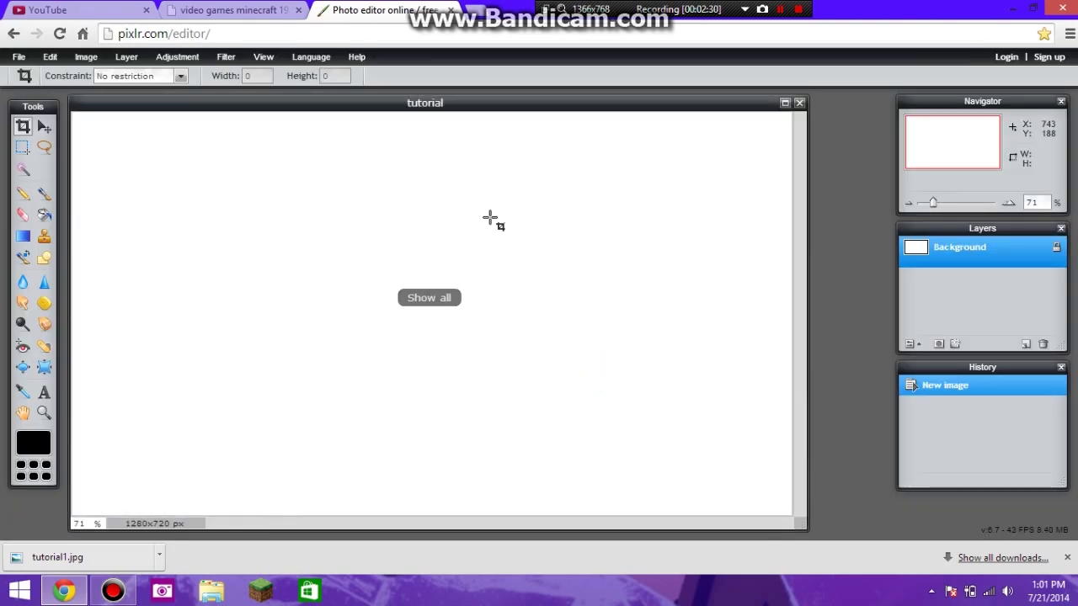
# Open the tutorial1 image from Downloads and copy its background layer onto the blank tutorial canvas
pyautogui.click(17, 56)
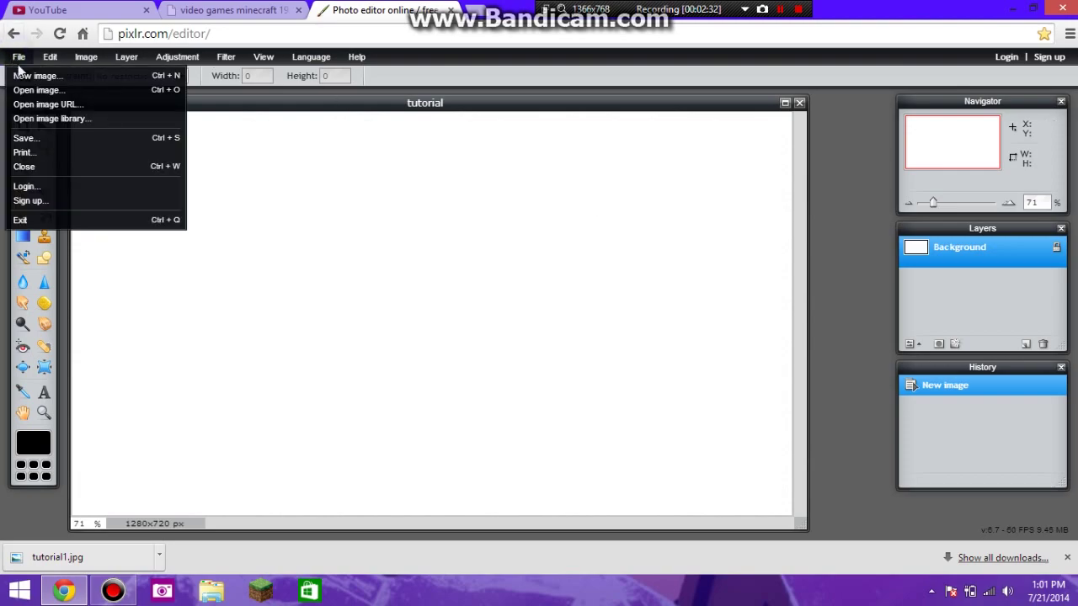
pyautogui.click(26, 93)
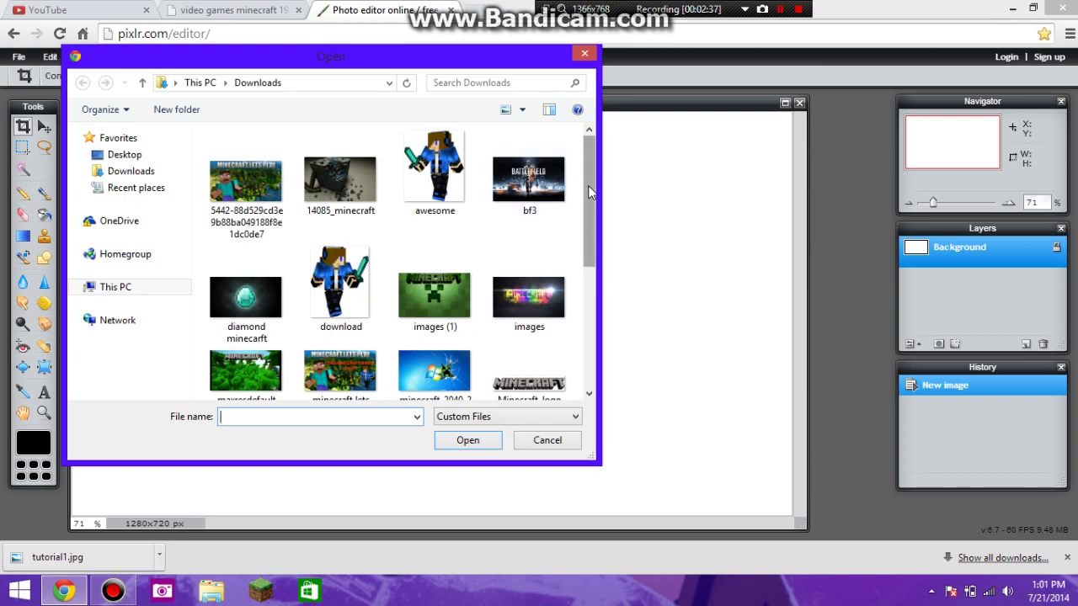
pyautogui.moveTo(591, 193); pyautogui.dragTo(592, 292)
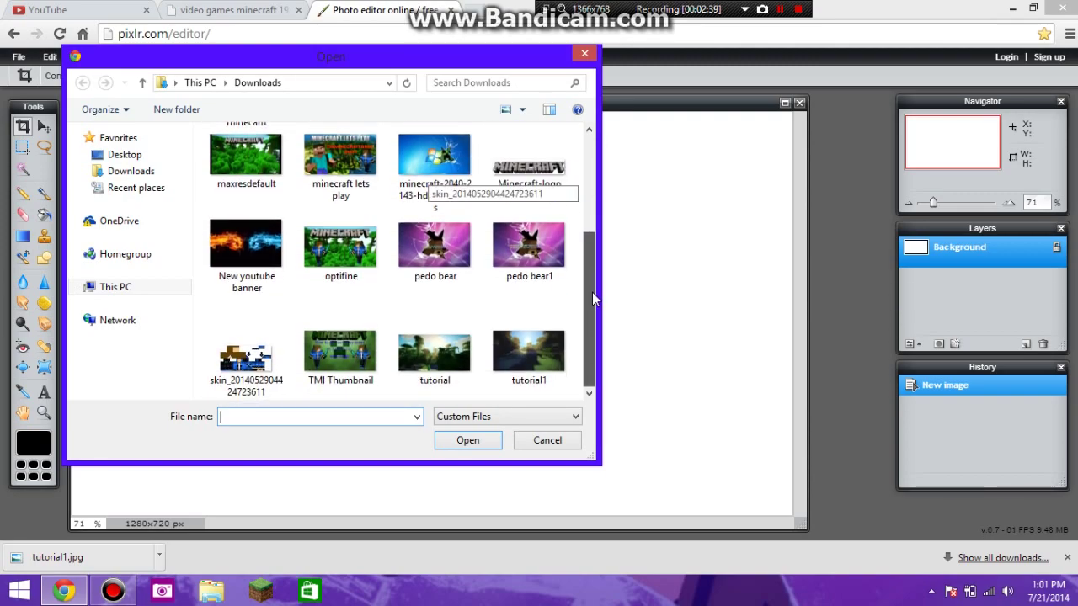
pyautogui.click(529, 351)
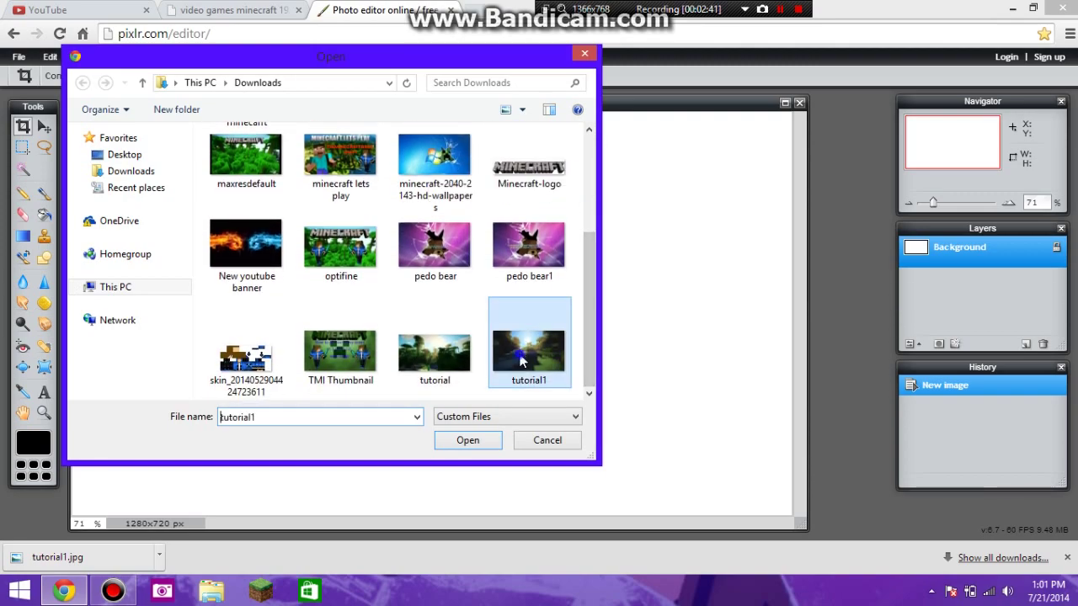
pyautogui.click(492, 444)
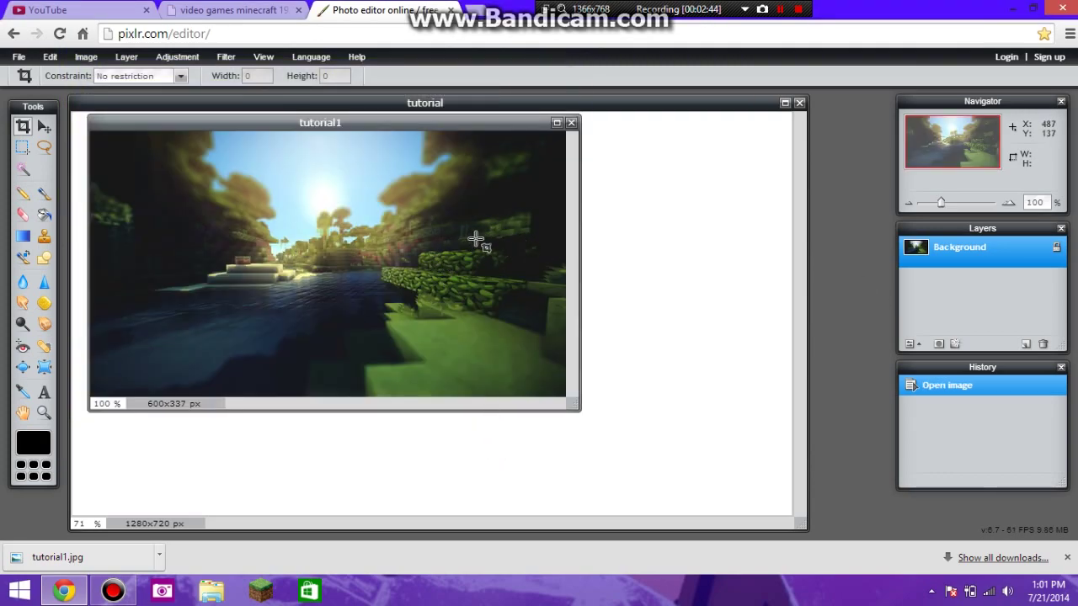
pyautogui.moveTo(934, 249); pyautogui.dragTo(623, 220)
pyautogui.scroll(-1, 442, 236)
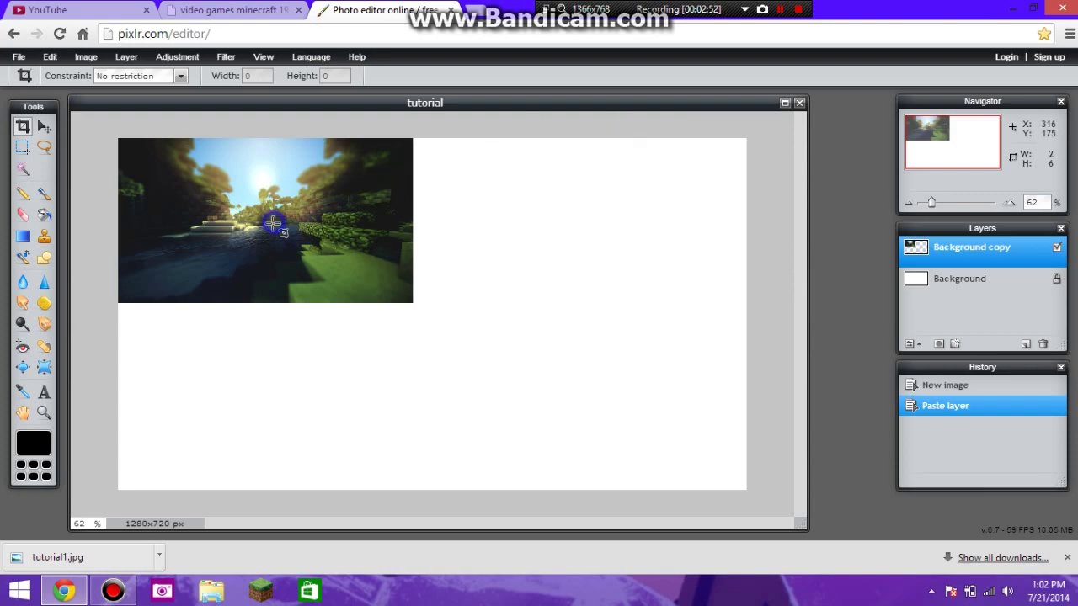
# Free transform the pasted river layer, moving it to the middle of the canvas and stretching it to the full canvas height
pyautogui.click(52, 57)
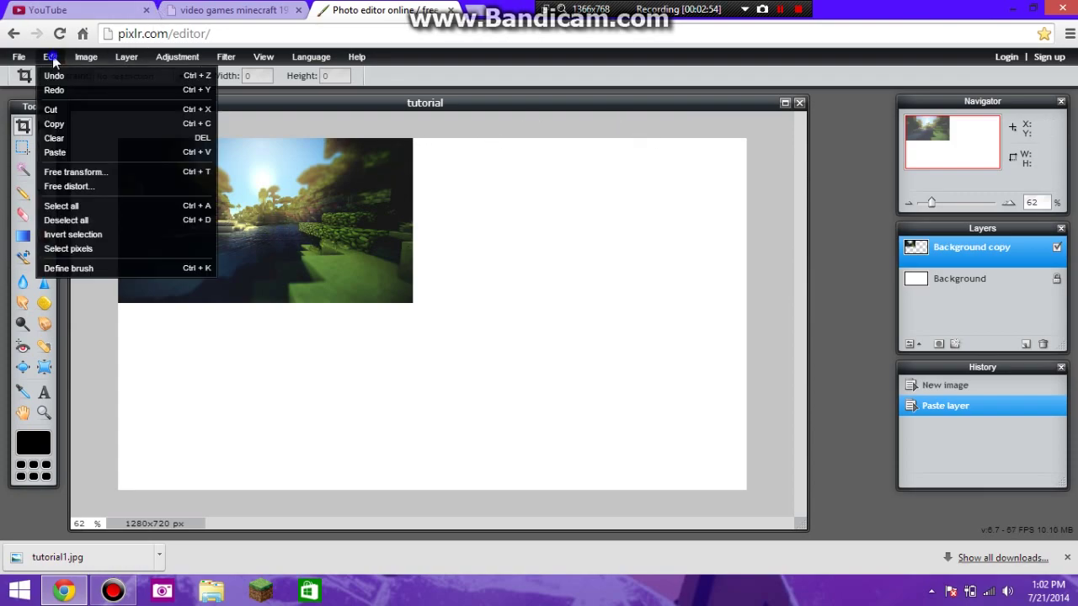
pyautogui.click(103, 173)
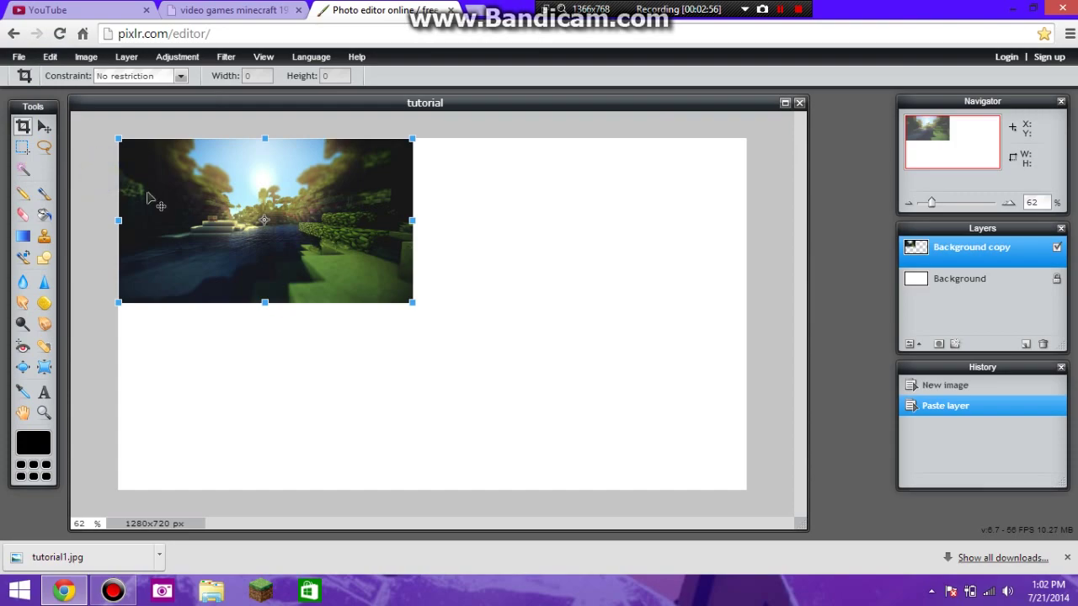
pyautogui.moveTo(283, 231); pyautogui.dragTo(439, 299)
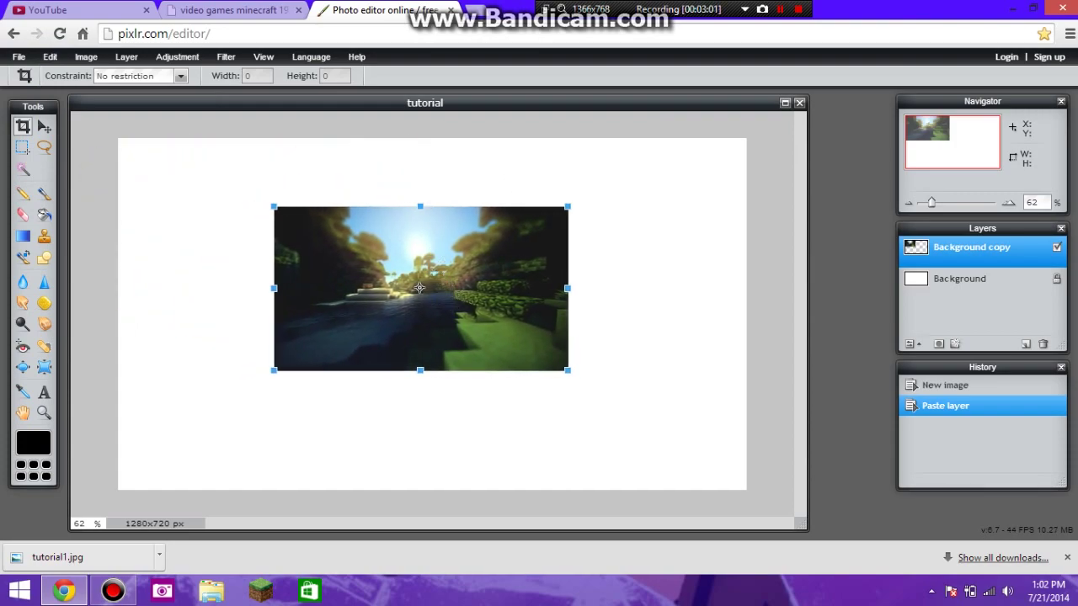
pyautogui.moveTo(421, 206); pyautogui.dragTo(430, 135)
pyautogui.moveTo(432, 192); pyautogui.dragTo(439, 222)
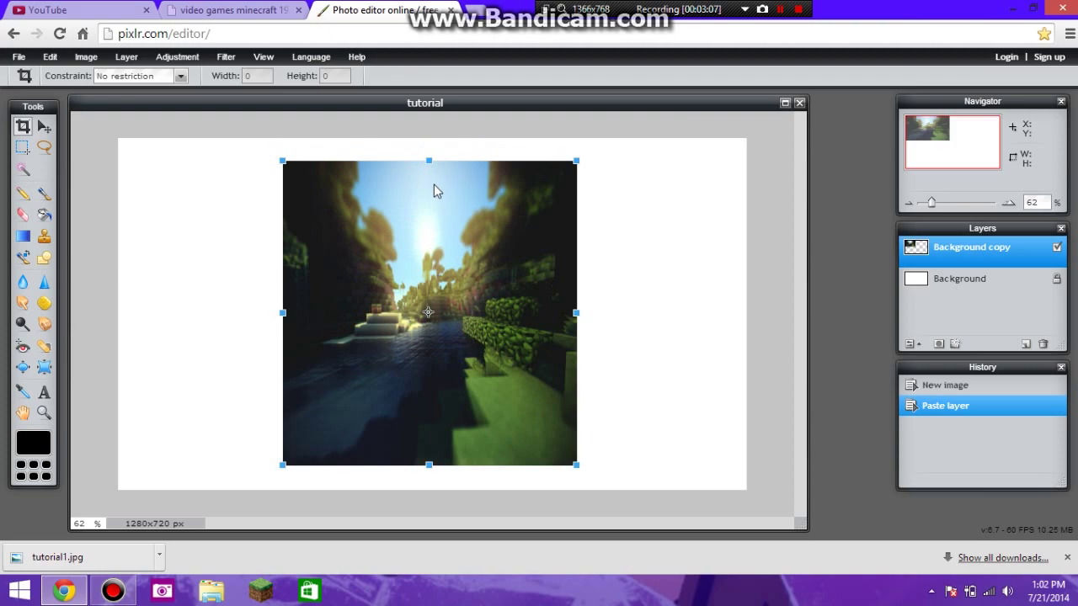
pyautogui.moveTo(430, 160); pyautogui.dragTo(430, 137)
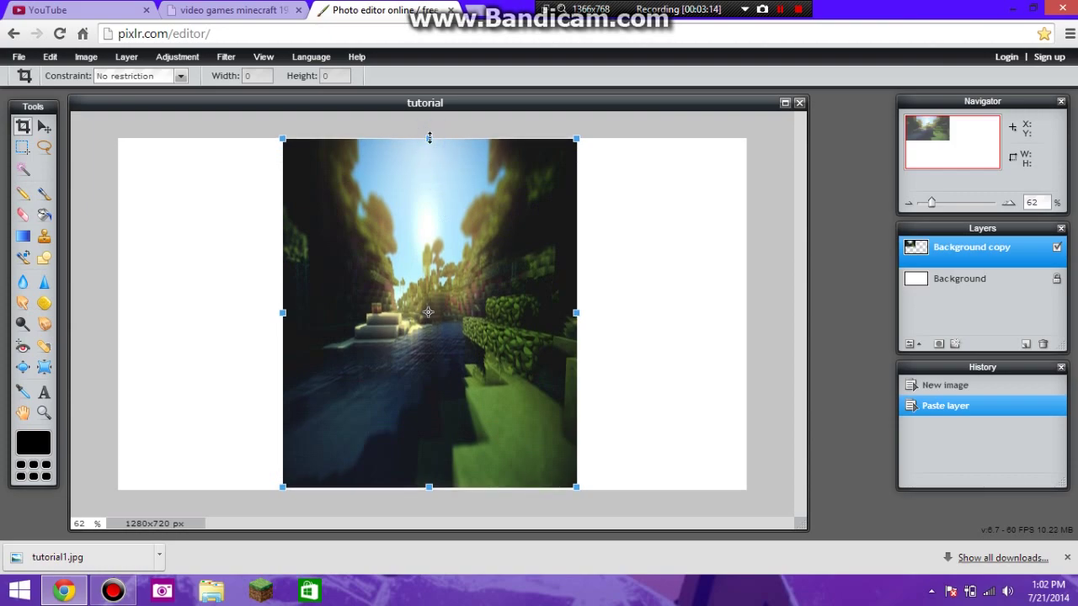
pyautogui.moveTo(429, 138); pyautogui.dragTo(430, 136)
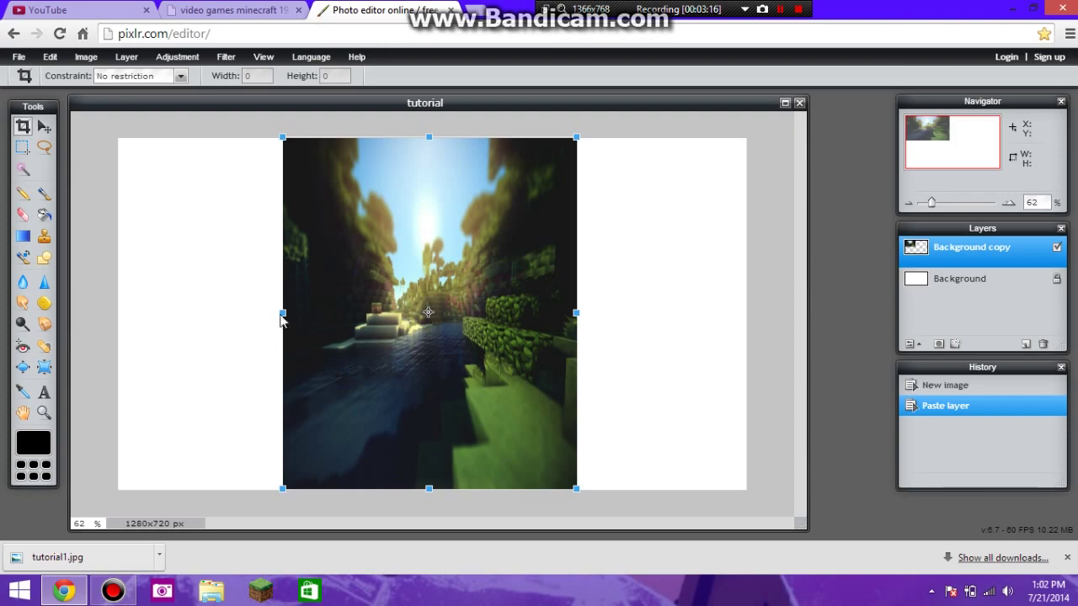
# Widen the river layer to span the canvas from side to side, nudge it into place and apply the transform
pyautogui.moveTo(282, 313); pyautogui.dragTo(115, 314)
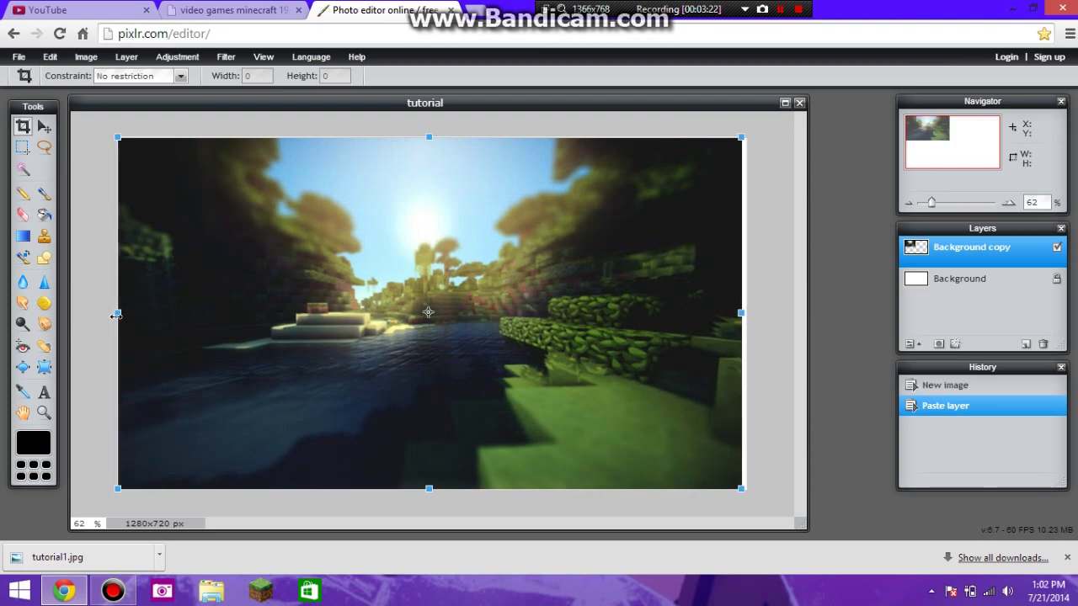
pyautogui.moveTo(280, 323); pyautogui.dragTo(283, 318)
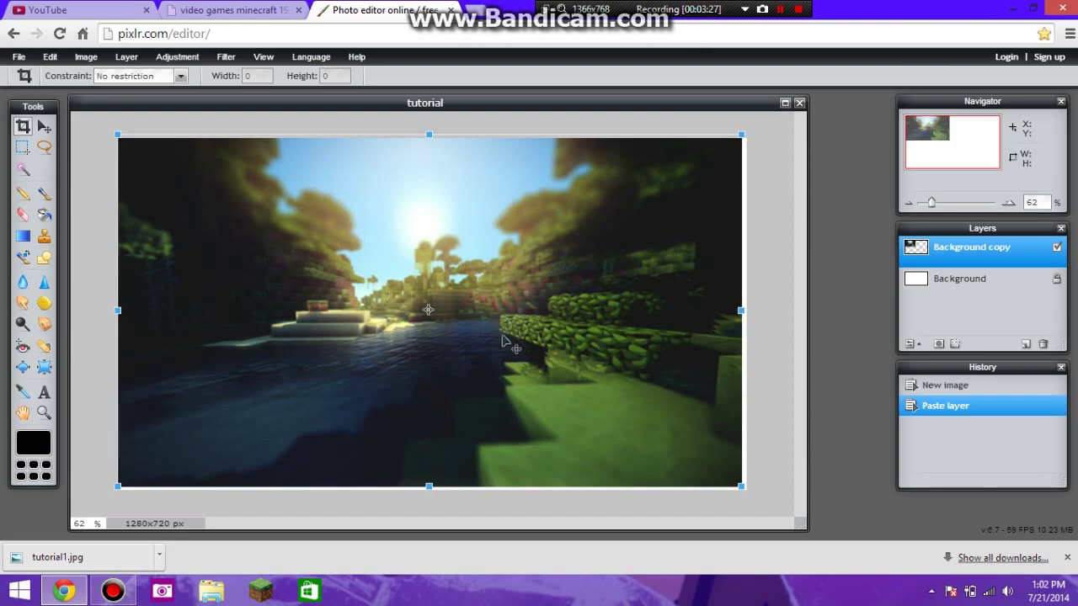
pyautogui.moveTo(459, 345); pyautogui.dragTo(462, 346)
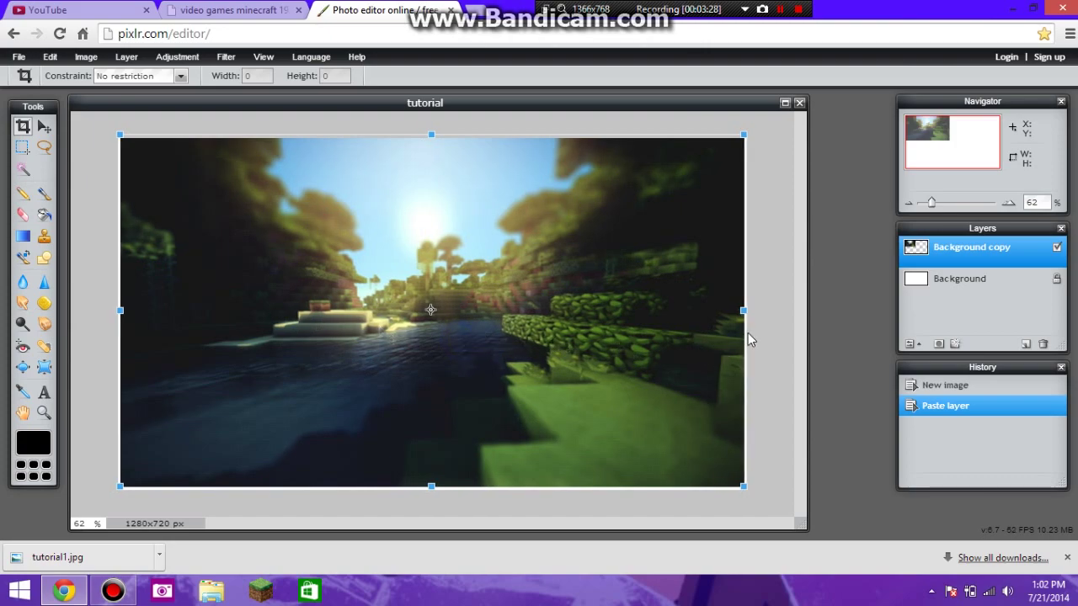
pyautogui.moveTo(741, 310); pyautogui.dragTo(744, 308)
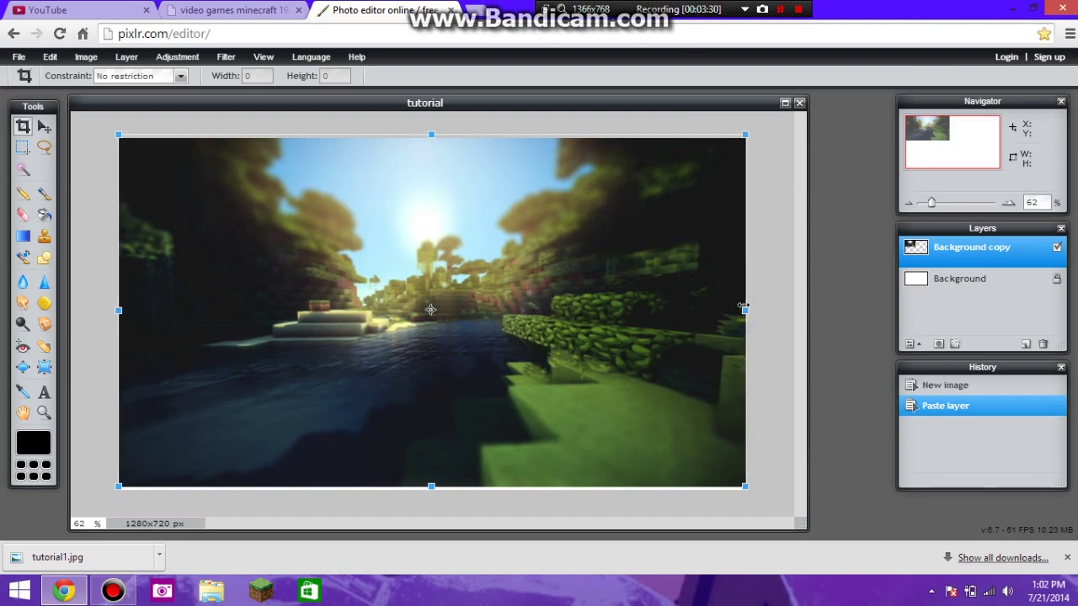
pyautogui.rightClick(455, 453)
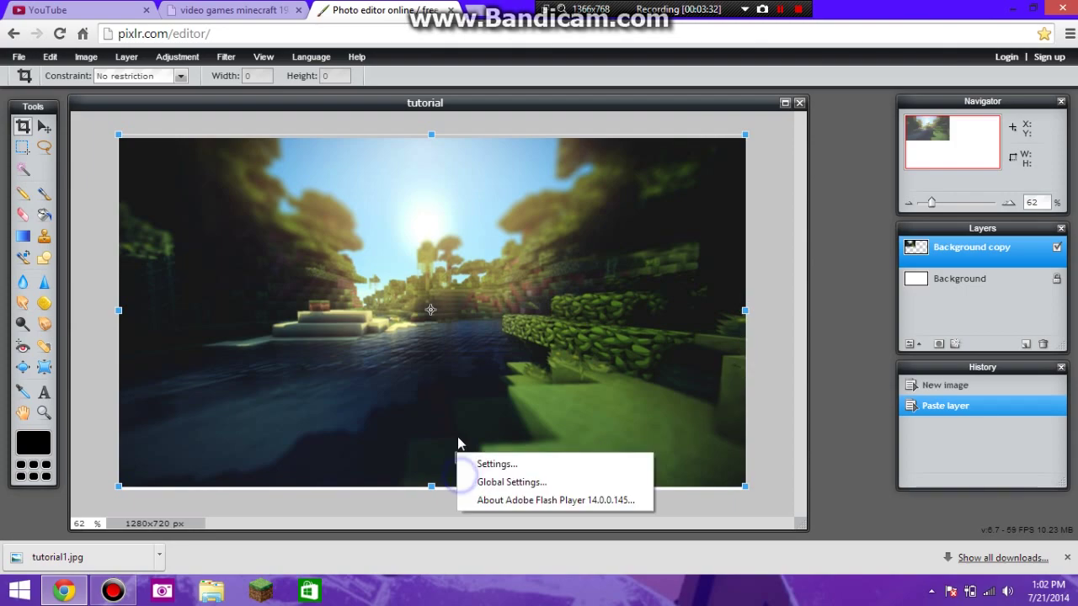
pyautogui.click(95, 415)
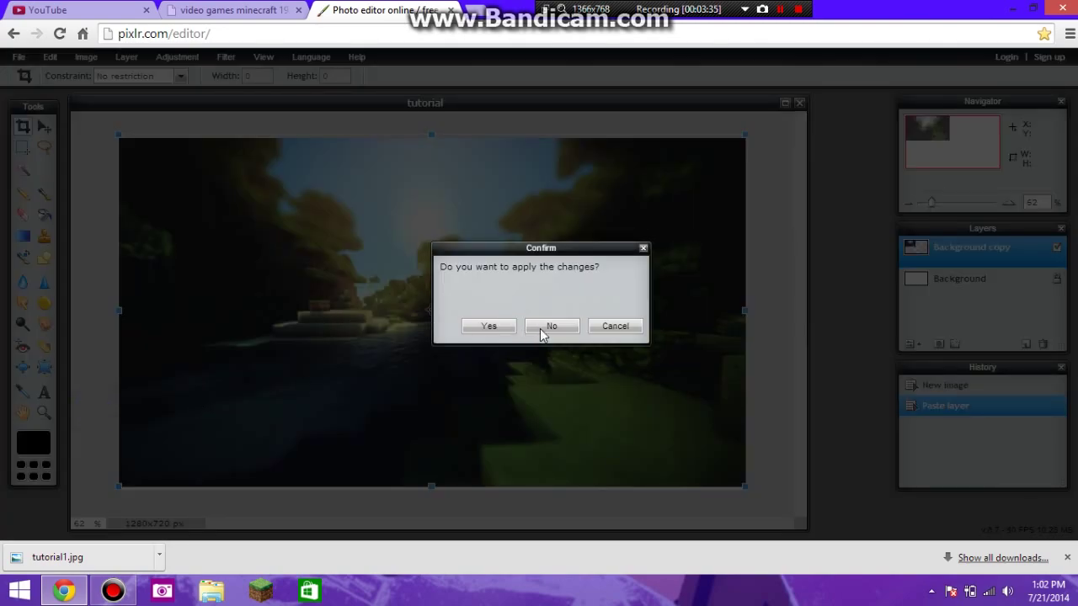
pyautogui.click(488, 327)
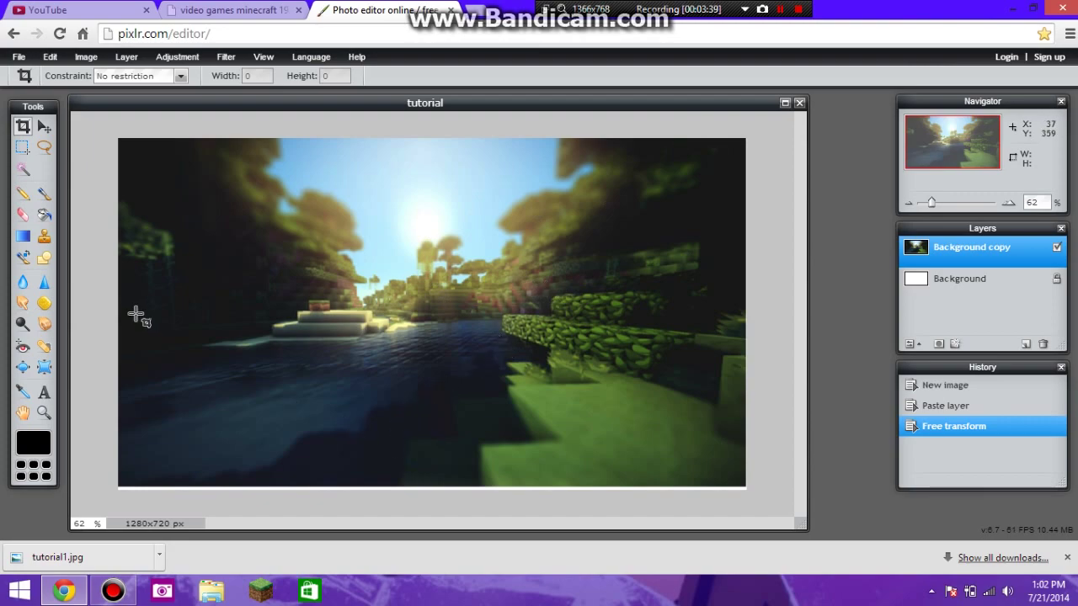
# Free transform the river layer again to cover the white strip along the canvas's lower edge, and apply the change
pyautogui.click(49, 56)
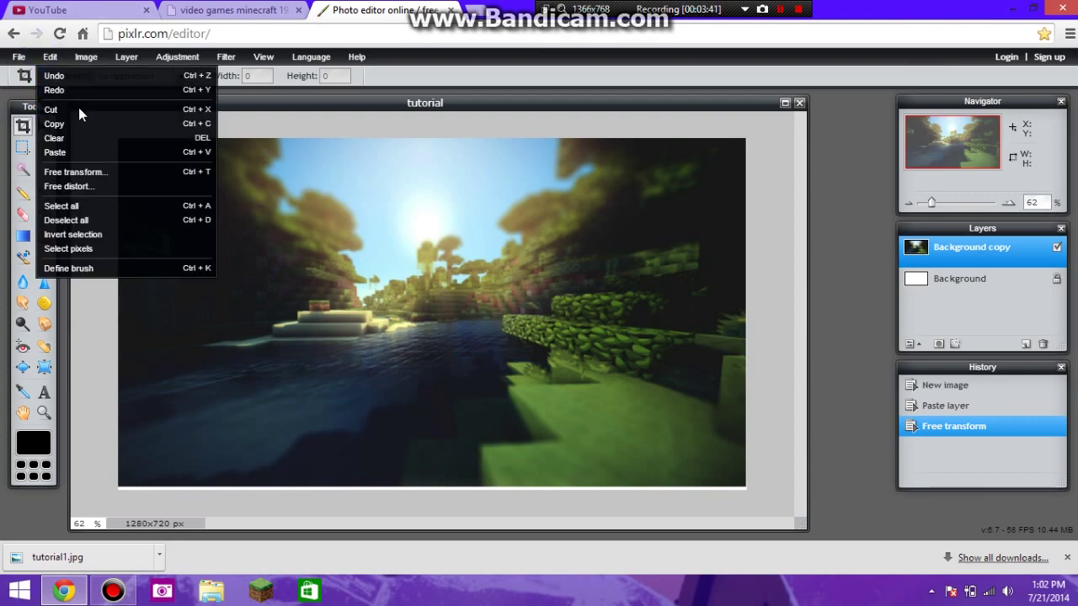
pyautogui.click(78, 171)
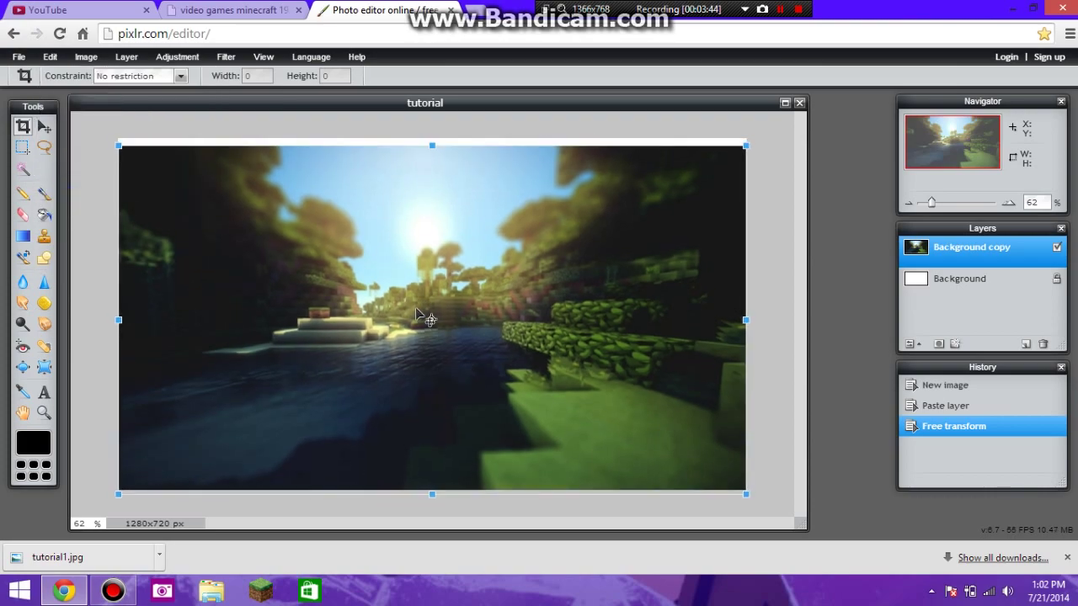
pyautogui.moveTo(428, 313); pyautogui.dragTo(429, 313)
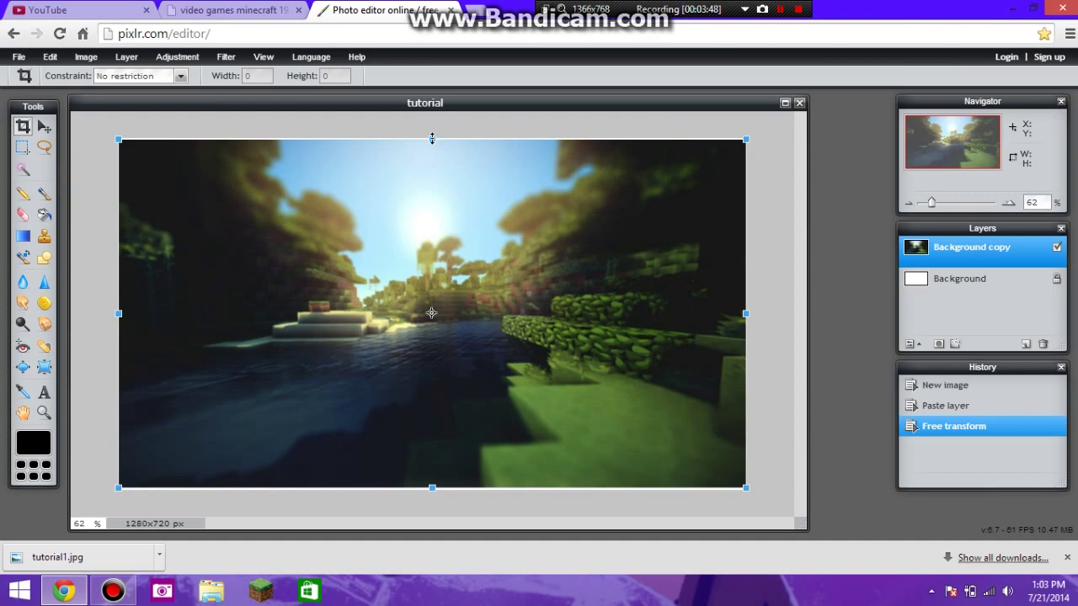
pyautogui.moveTo(433, 138); pyautogui.dragTo(433, 136)
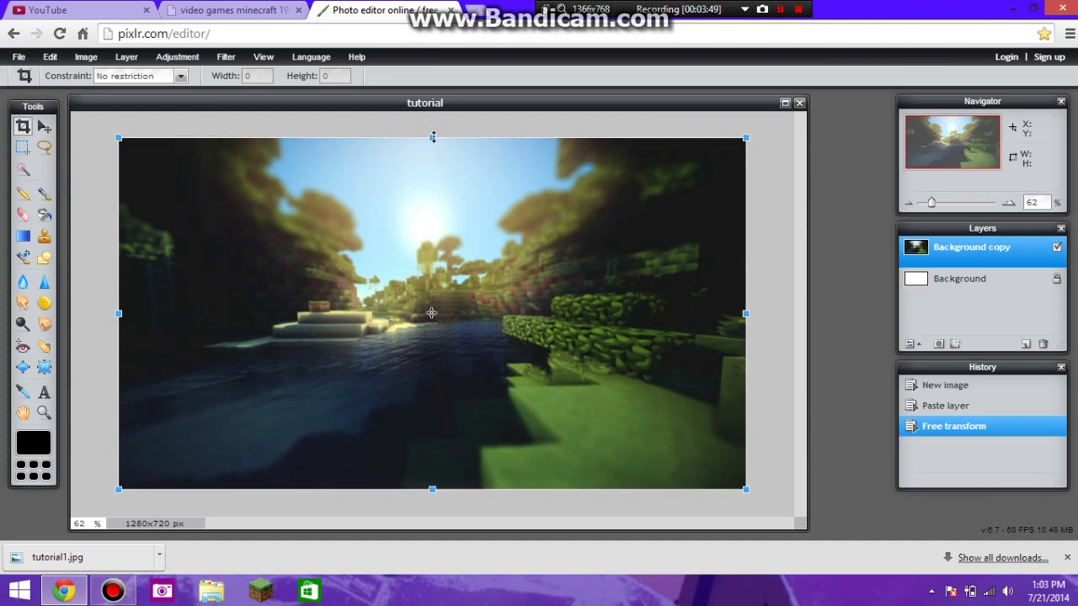
pyautogui.click(98, 303)
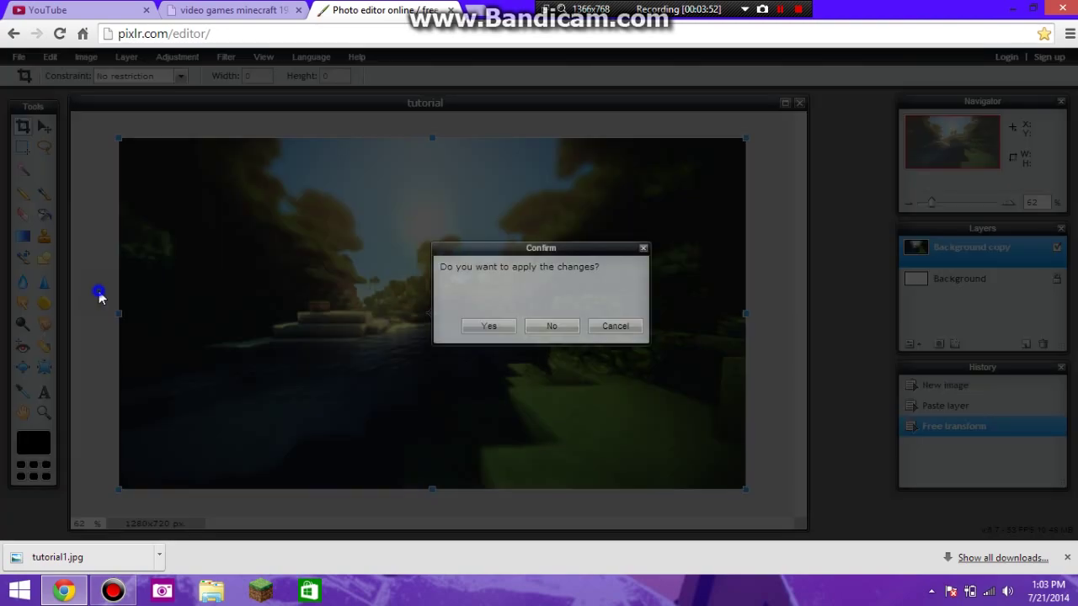
pyautogui.click(509, 332)
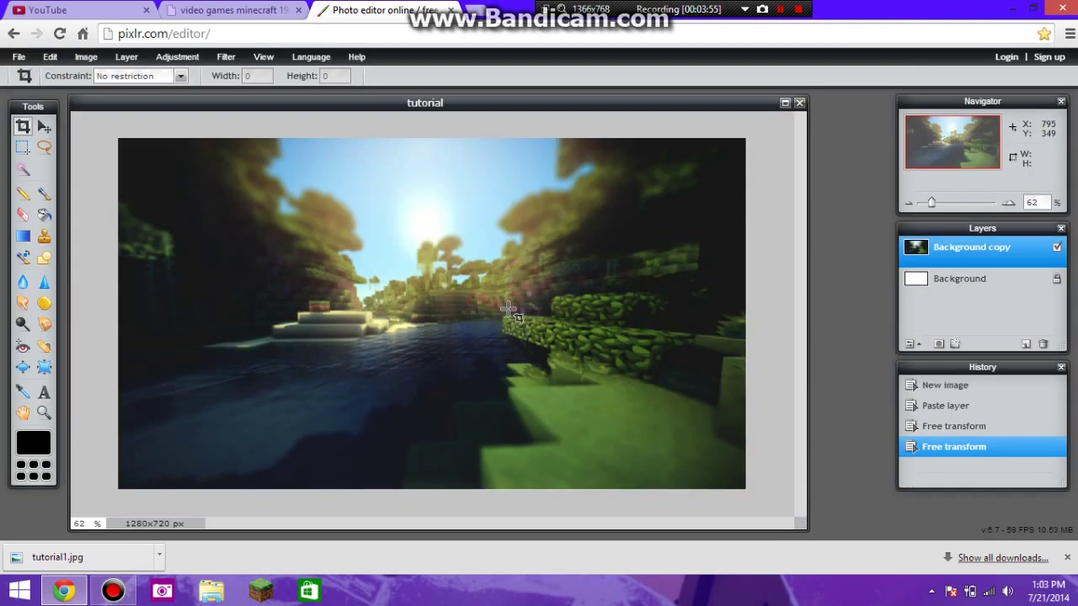
pyautogui.click(780, 10)
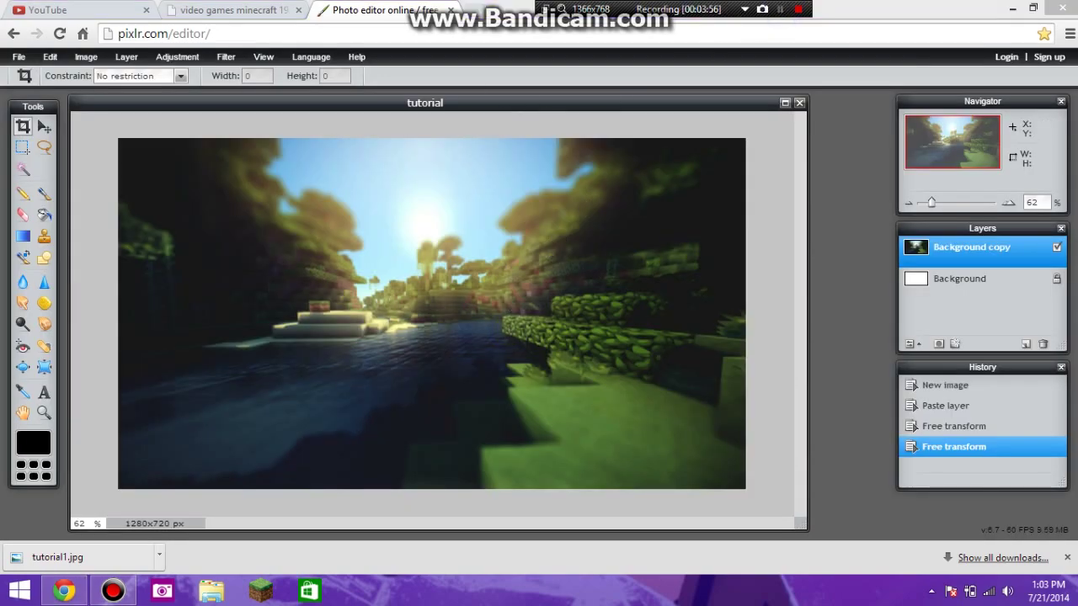
pyautogui.hotkey('shift', 'F12')
# Open the Minecraft-logo image from Downloads, copy its layer onto the tutorial canvas and close the logo's own window
pyautogui.click(17, 57)
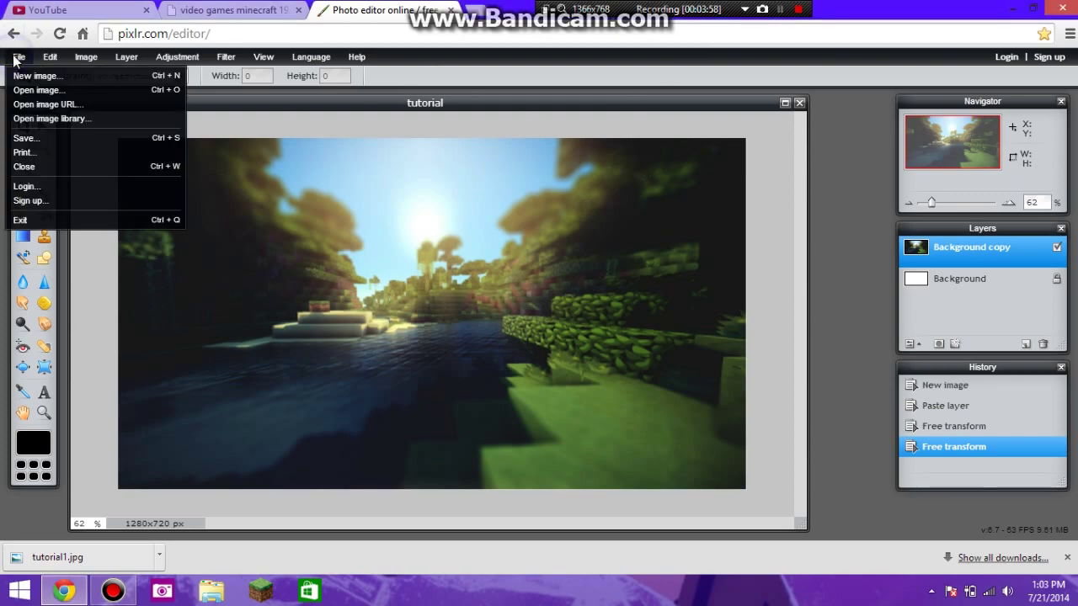
pyautogui.click(38, 89)
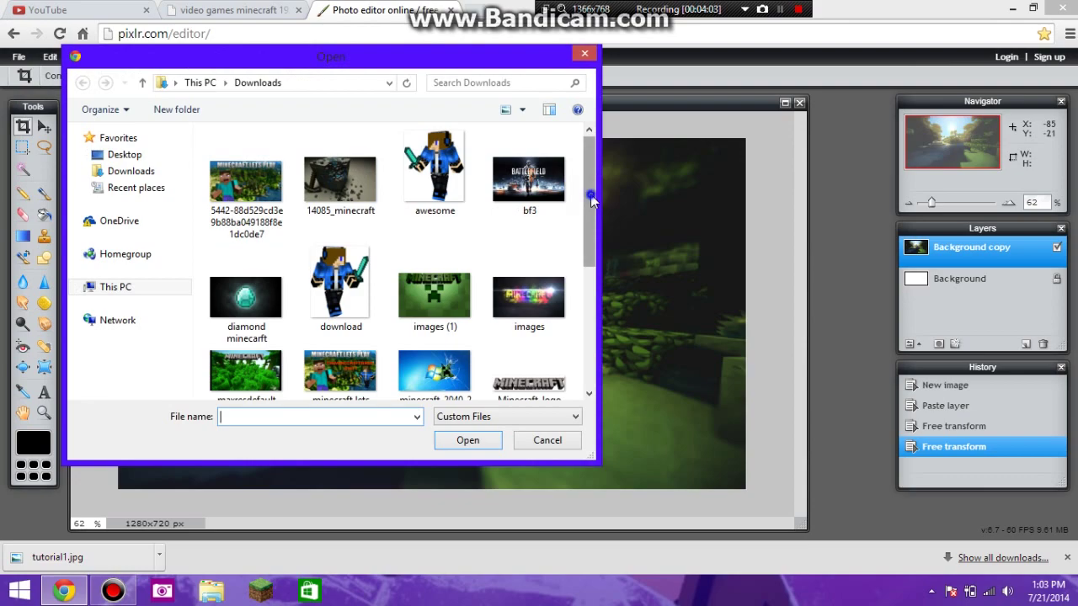
pyautogui.scroll(-3, 506, 211)
pyautogui.click(531, 236)
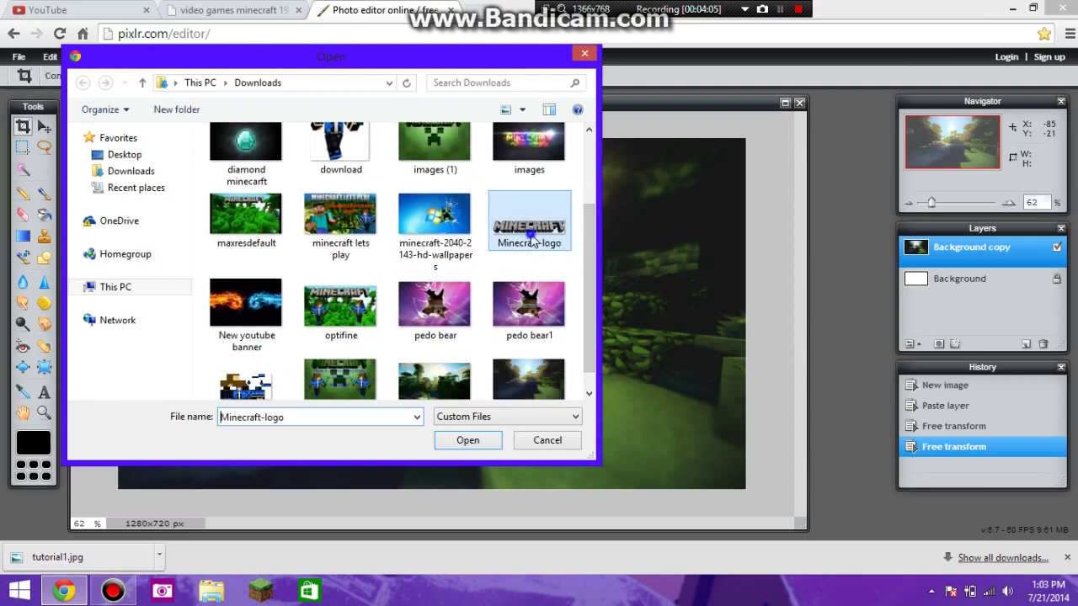
pyautogui.click(482, 442)
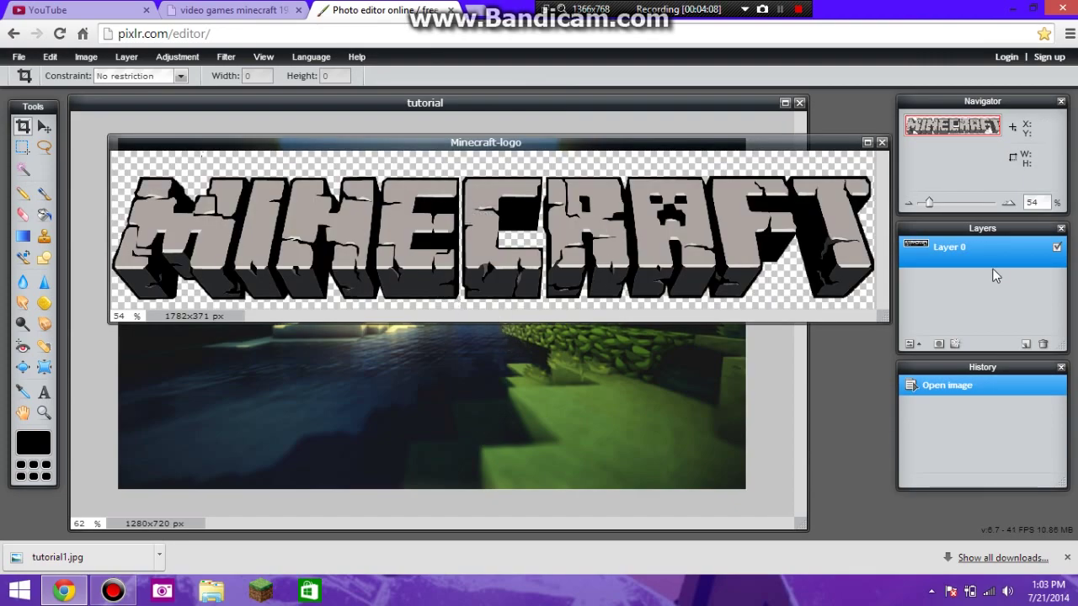
pyautogui.moveTo(982, 281); pyautogui.dragTo(548, 366)
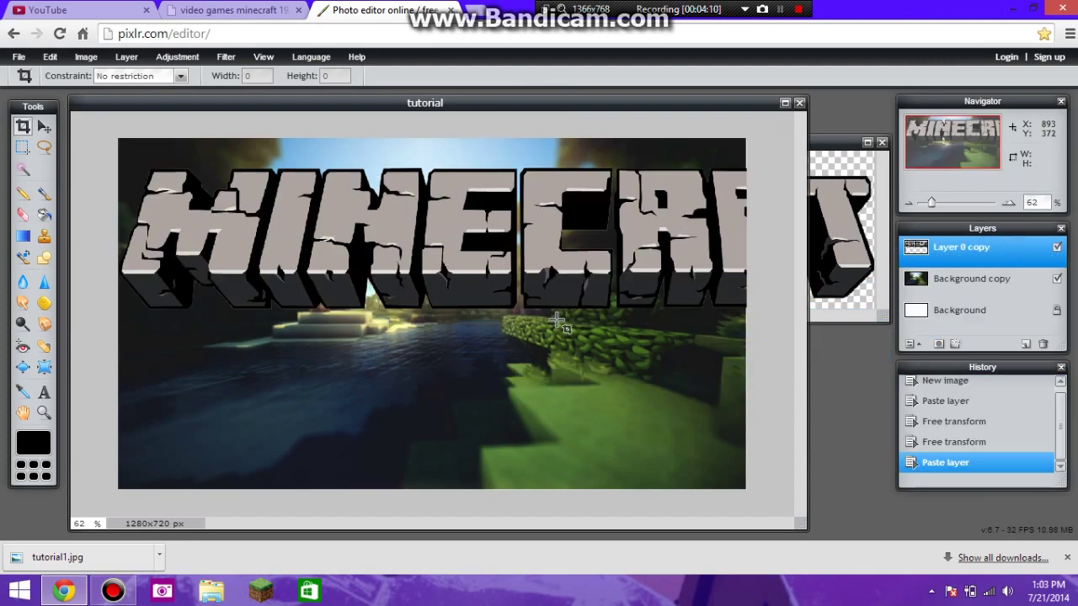
pyautogui.click(882, 143)
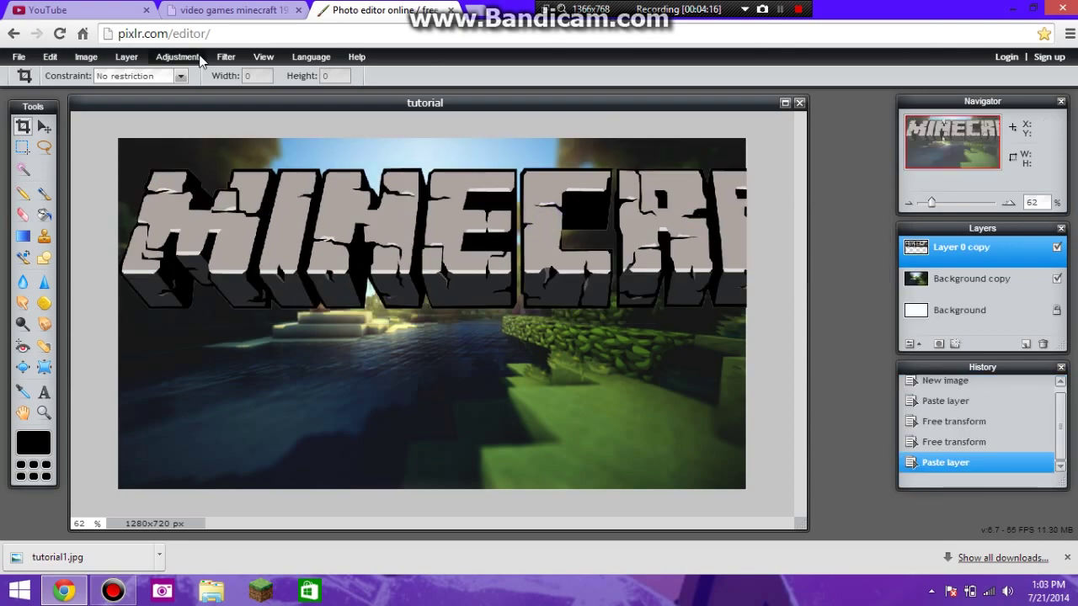
# Free transform the Minecraft logo layer, narrowing it to fit the canvas width and moving it near the upper edge, and apply the changes
pyautogui.click(51, 57)
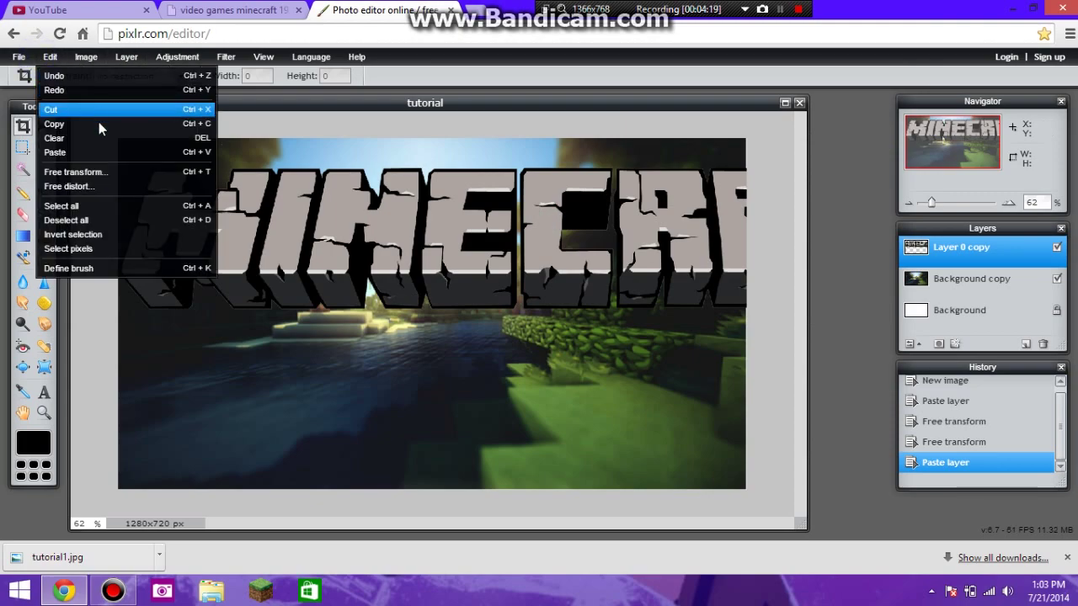
pyautogui.click(100, 172)
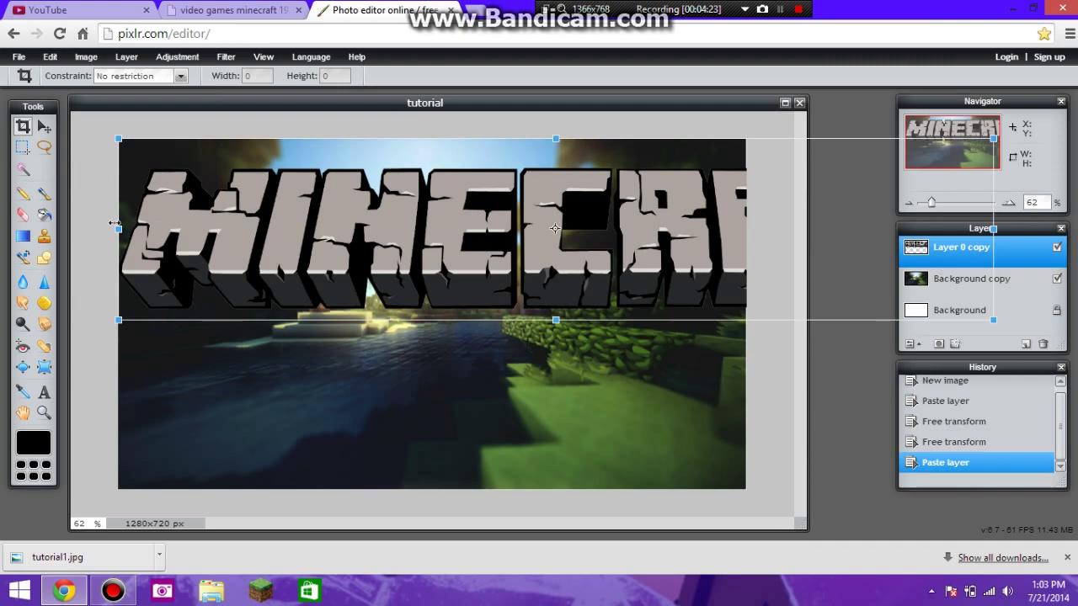
pyautogui.moveTo(119, 228); pyautogui.dragTo(213, 229)
pyautogui.moveTo(436, 255); pyautogui.dragTo(320, 247)
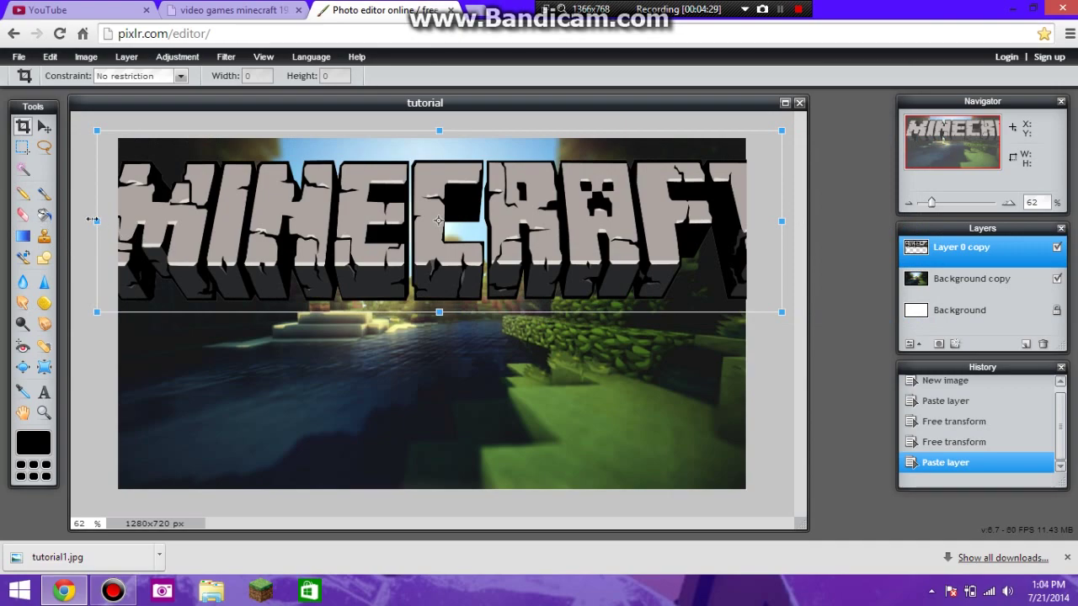
pyautogui.moveTo(93, 220); pyautogui.dragTo(134, 221)
pyautogui.moveTo(225, 236); pyautogui.dragTo(280, 221)
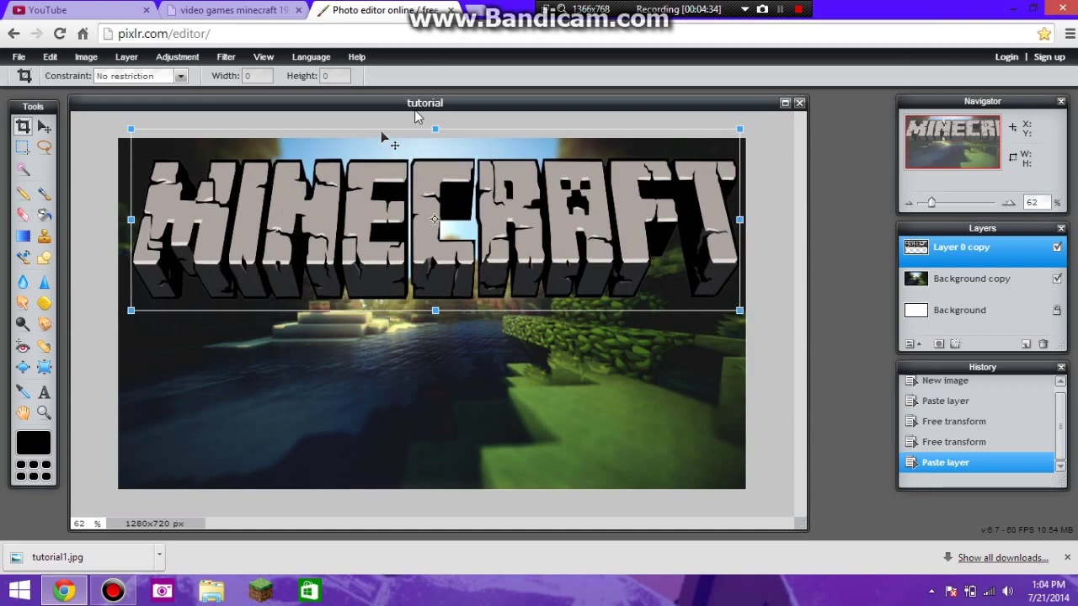
pyautogui.moveTo(433, 129); pyautogui.dragTo(434, 126)
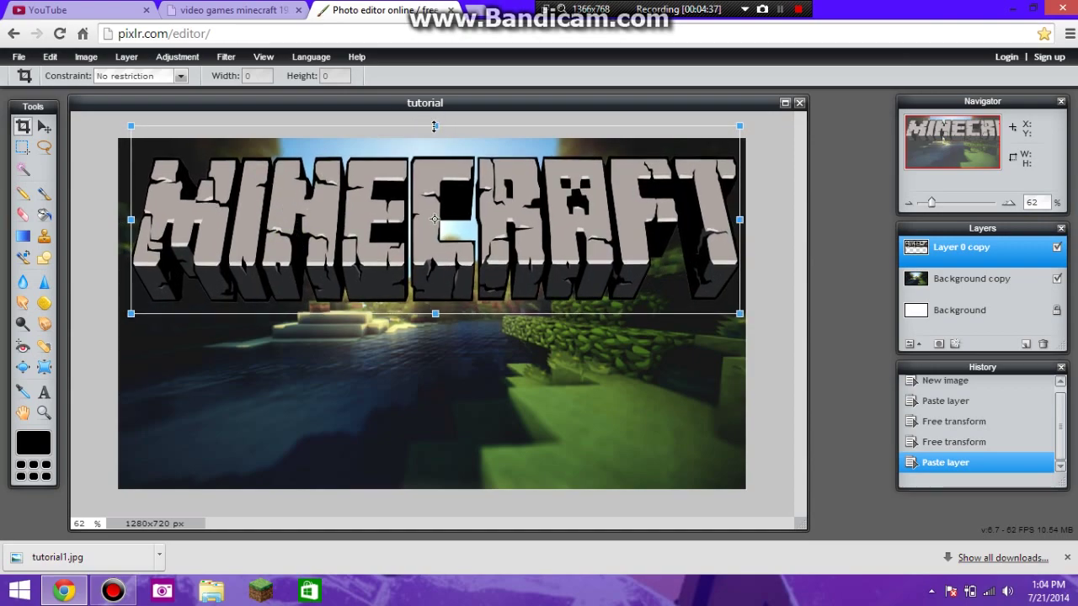
pyautogui.moveTo(453, 229); pyautogui.dragTo(448, 223)
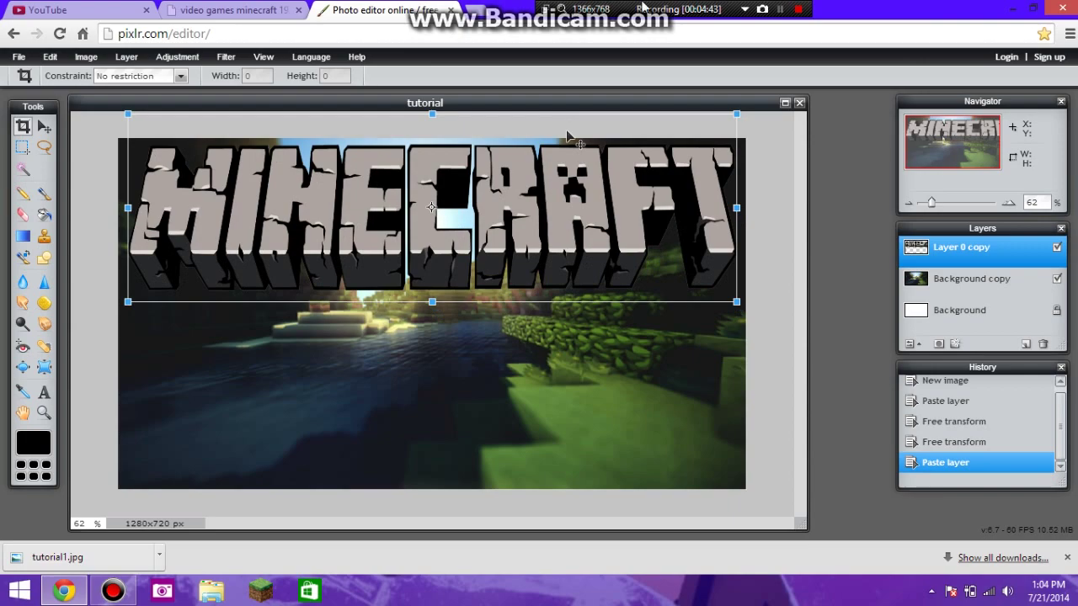
pyautogui.click(870, 202)
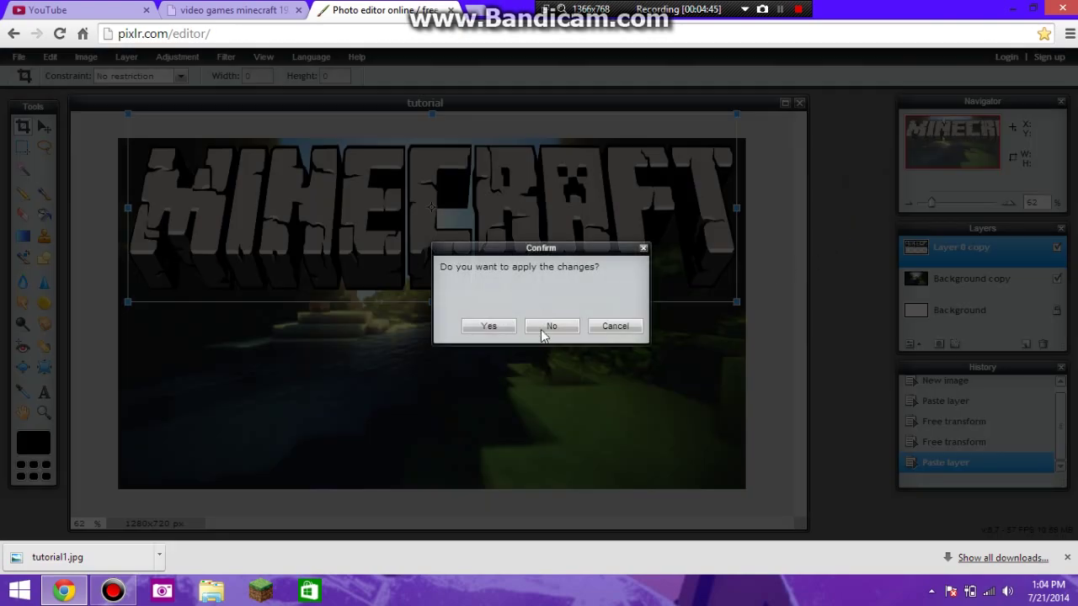
pyautogui.click(494, 327)
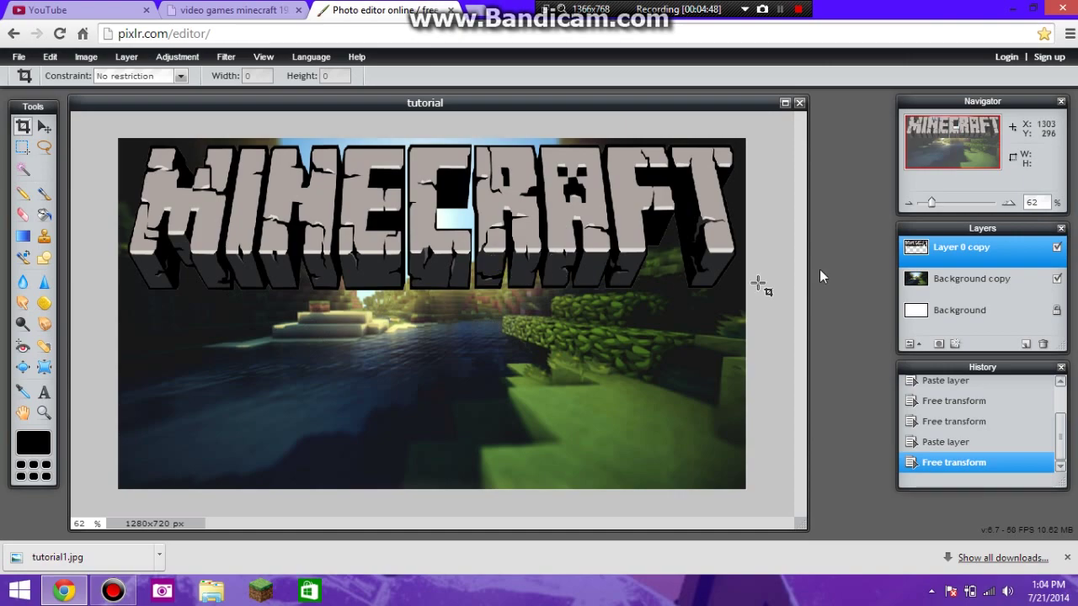
# Free transform the logo layer again, reducing its height and moving it flush with the canvas's upper edge
pyautogui.click(51, 56)
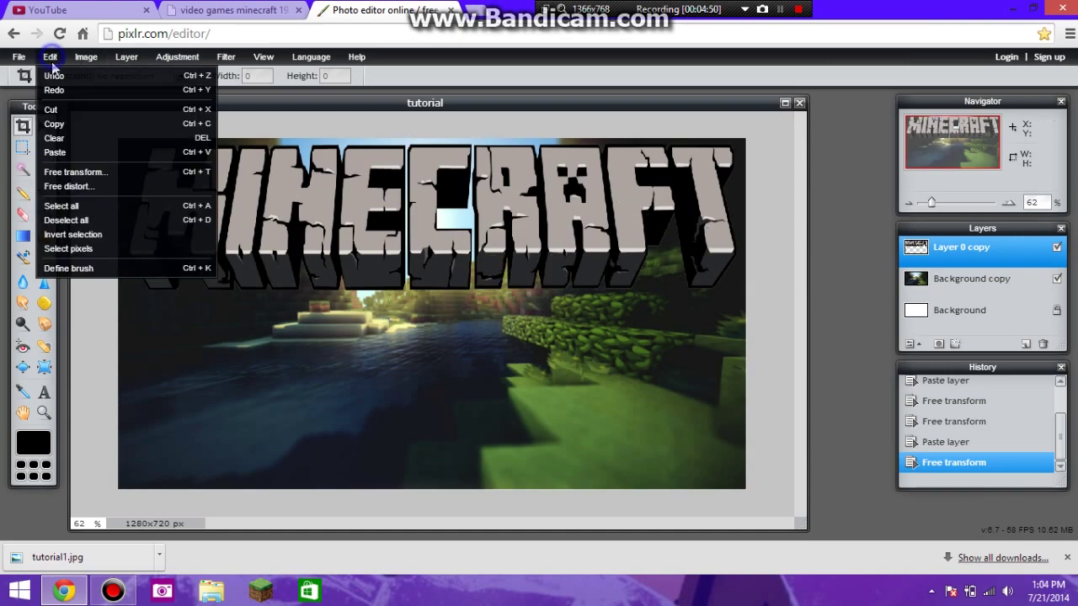
pyautogui.click(95, 172)
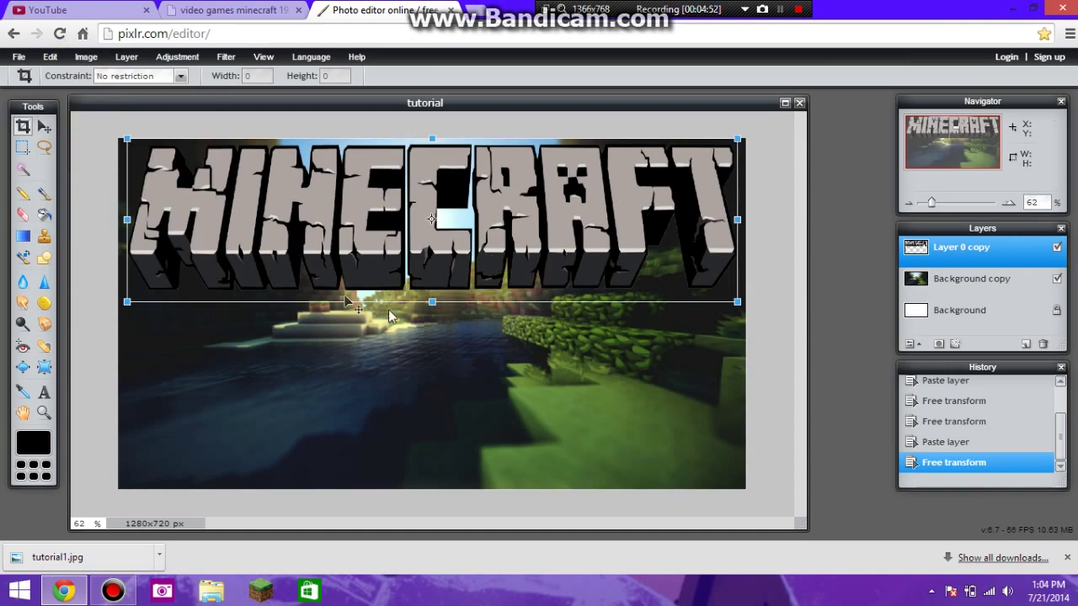
pyautogui.moveTo(432, 302); pyautogui.dragTo(431, 287)
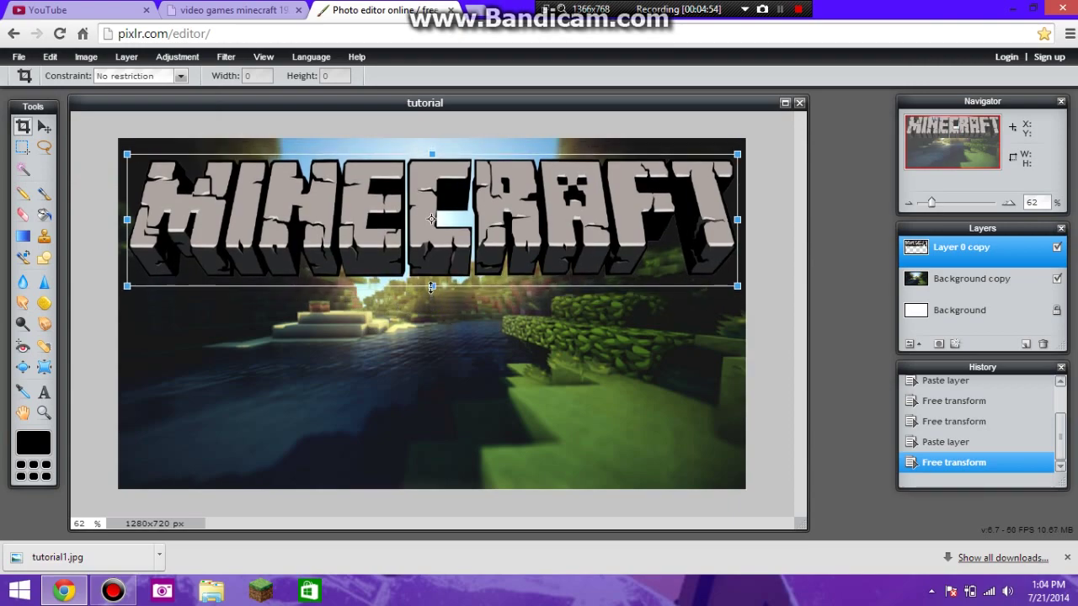
pyautogui.moveTo(430, 249); pyautogui.dragTo(430, 232)
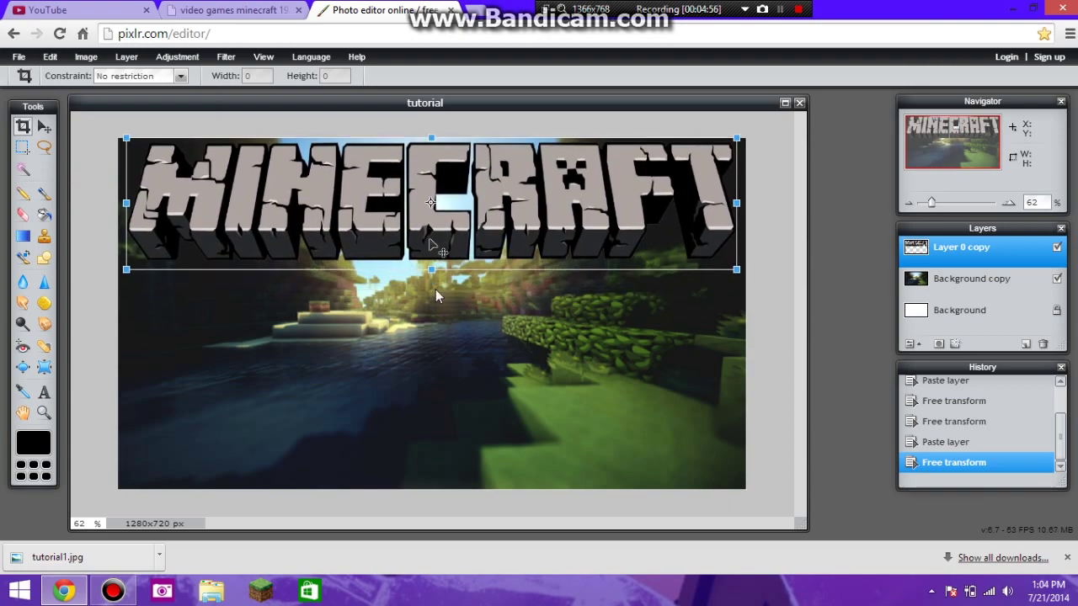
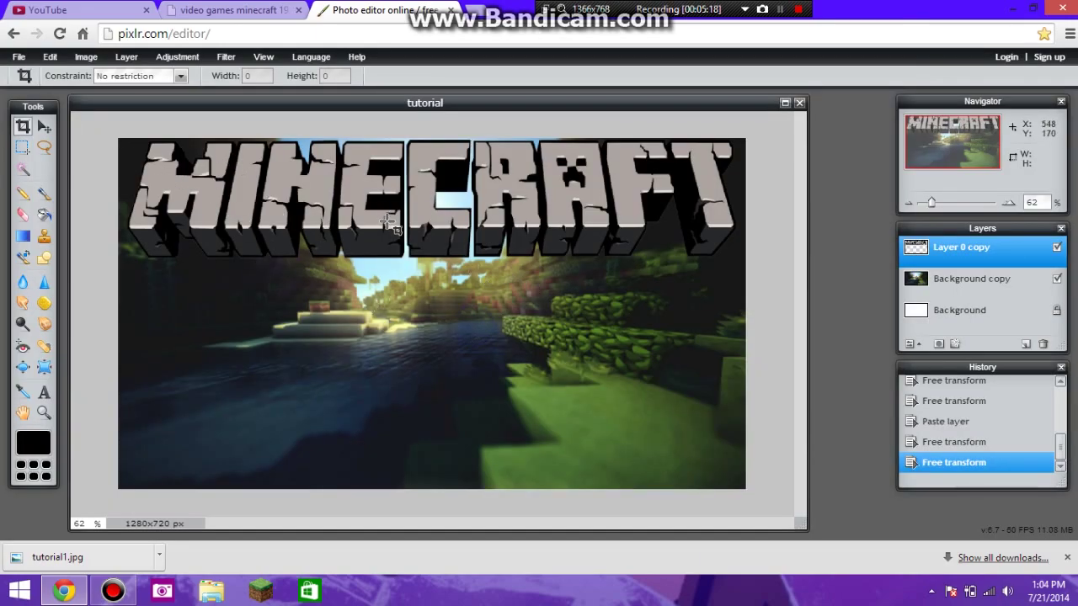
pyautogui.click(16, 57)
pyautogui.click(53, 89)
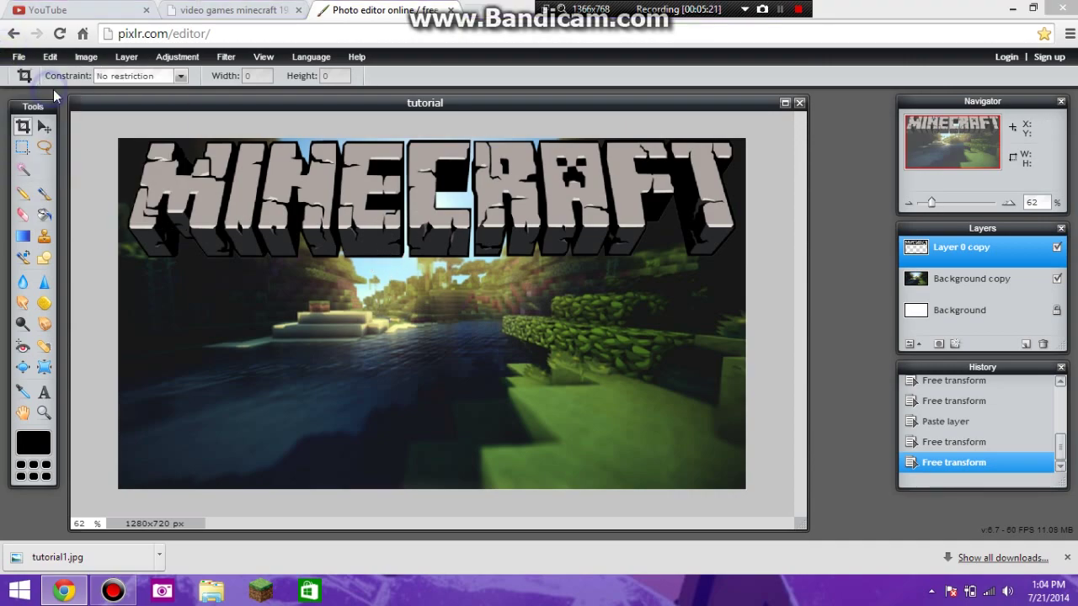
pyautogui.moveTo(594, 160); pyautogui.dragTo(588, 229)
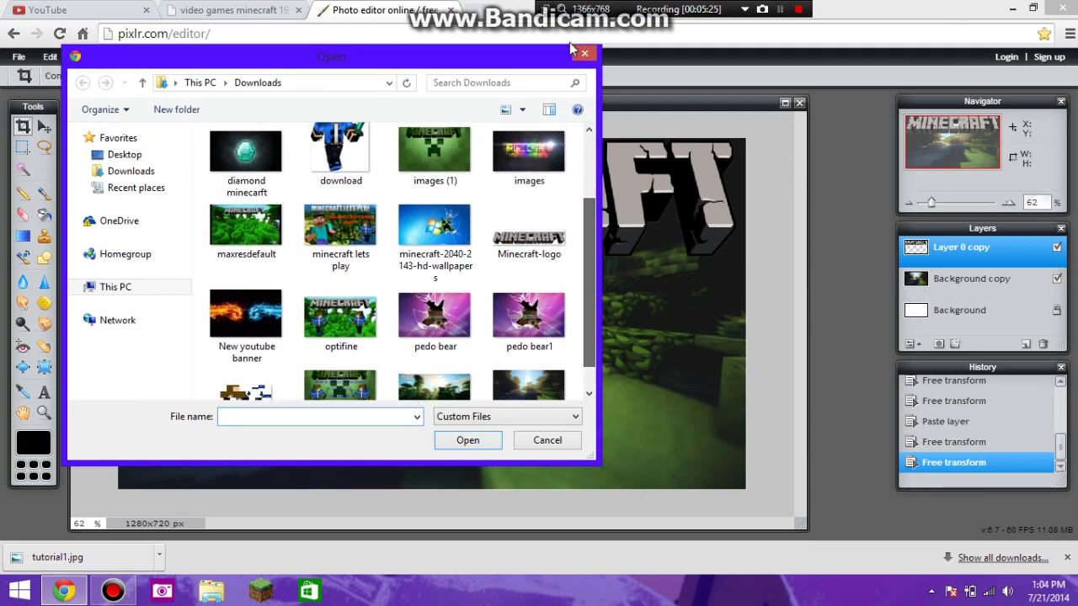
pyautogui.click(585, 53)
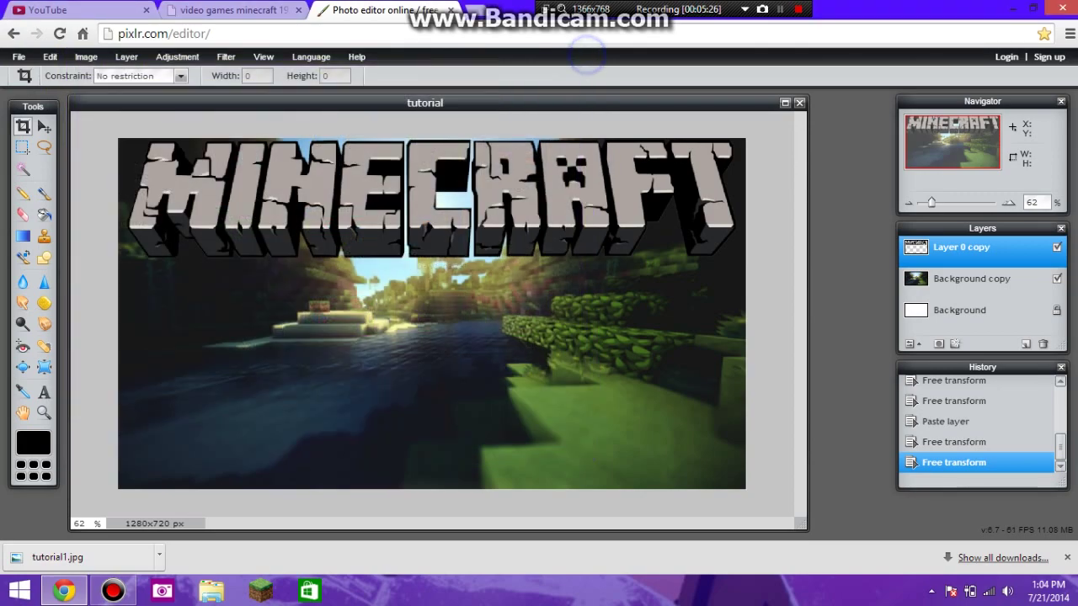
# Add text over the river reading "How to get Too many items for 1.7.10 non-forge [EASY]", with a line break before "non-forge"
pyautogui.click(45, 393)
pyautogui.click(538, 338)
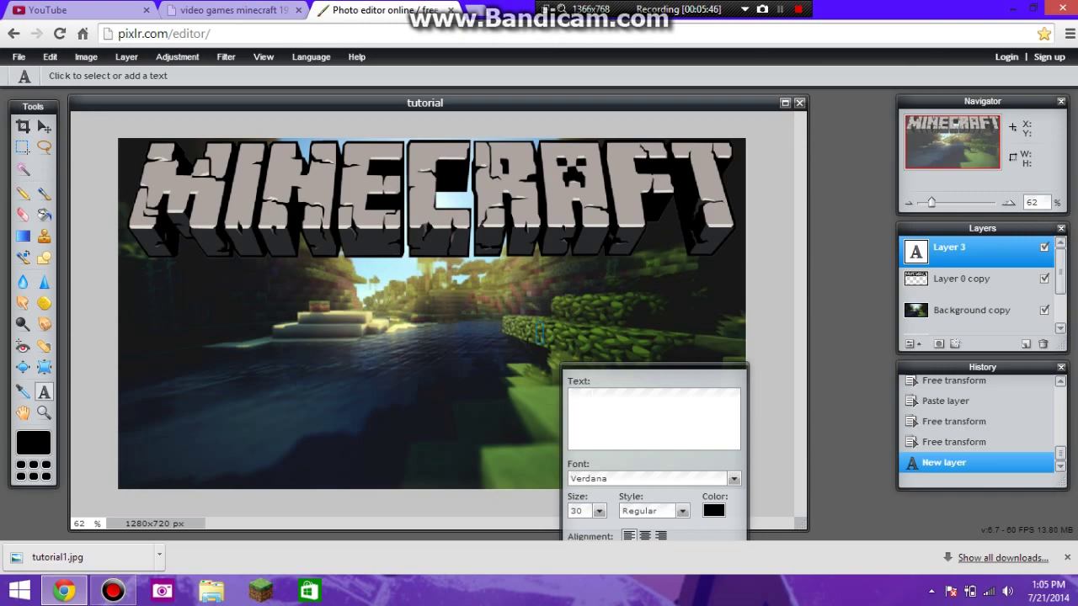
pyautogui.write('How to get kin')
pyautogui.press('BackSpace')
pyautogui.press('BackSpace')
pyautogui.press('BackSpace')
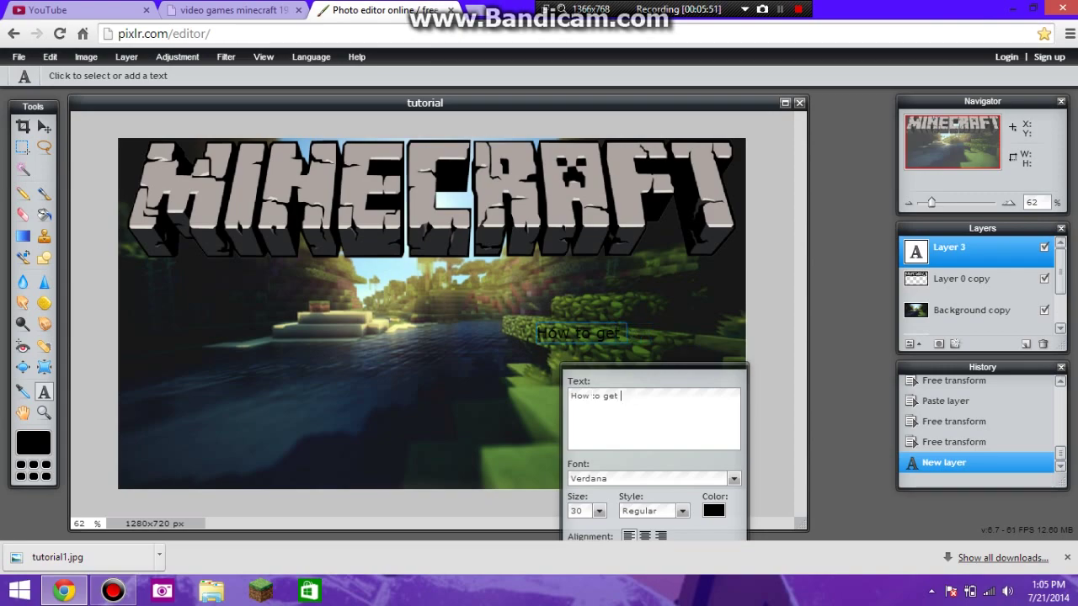
pyautogui.write('Too ma')
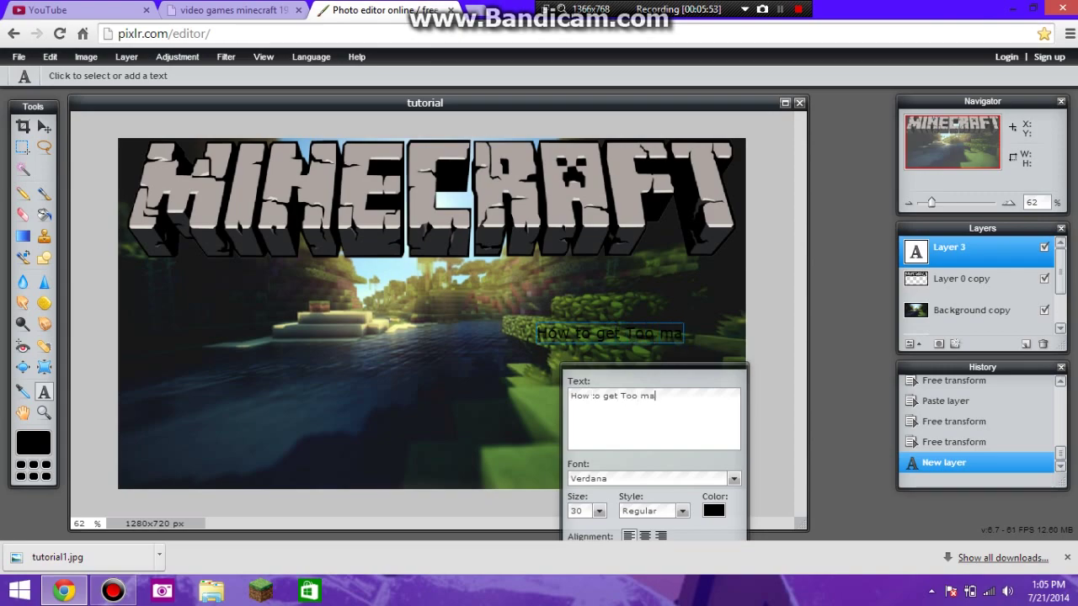
pyautogui.write('ny items')
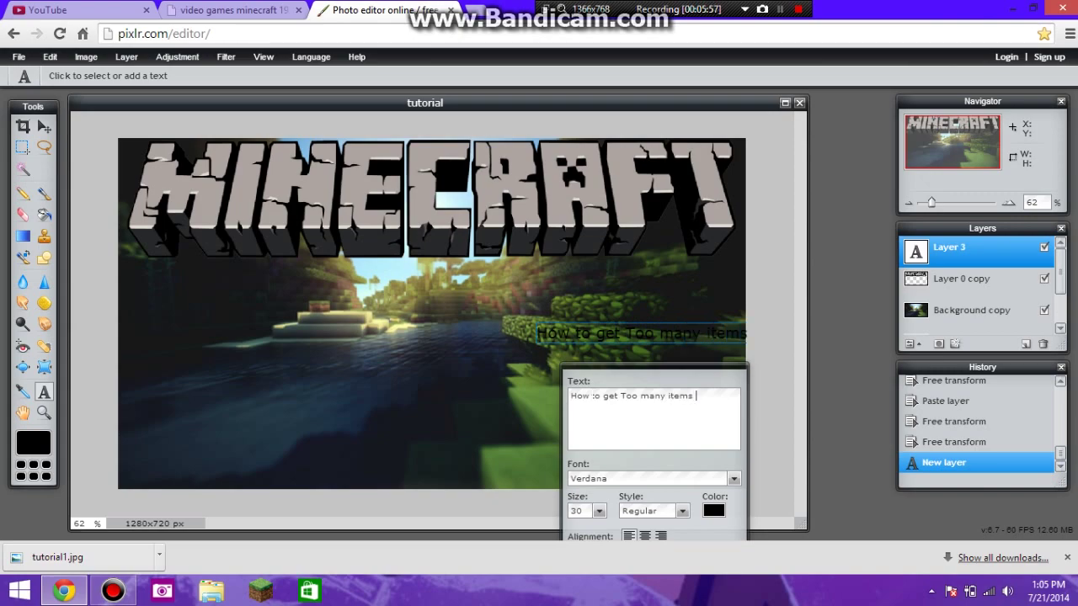
pyautogui.write(' for 1.7.10 non')
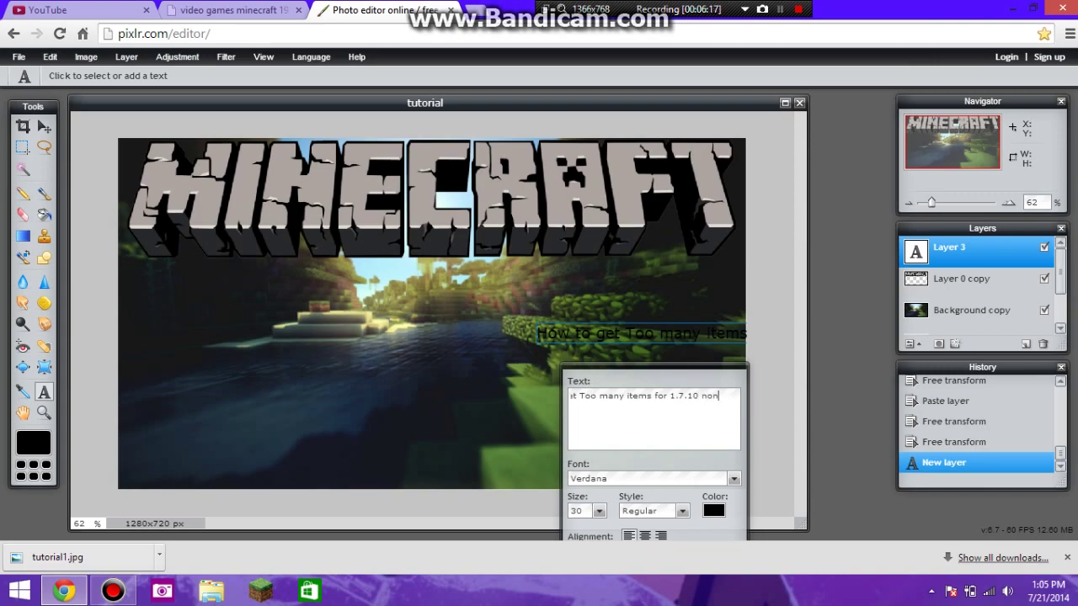
pyautogui.write('-')
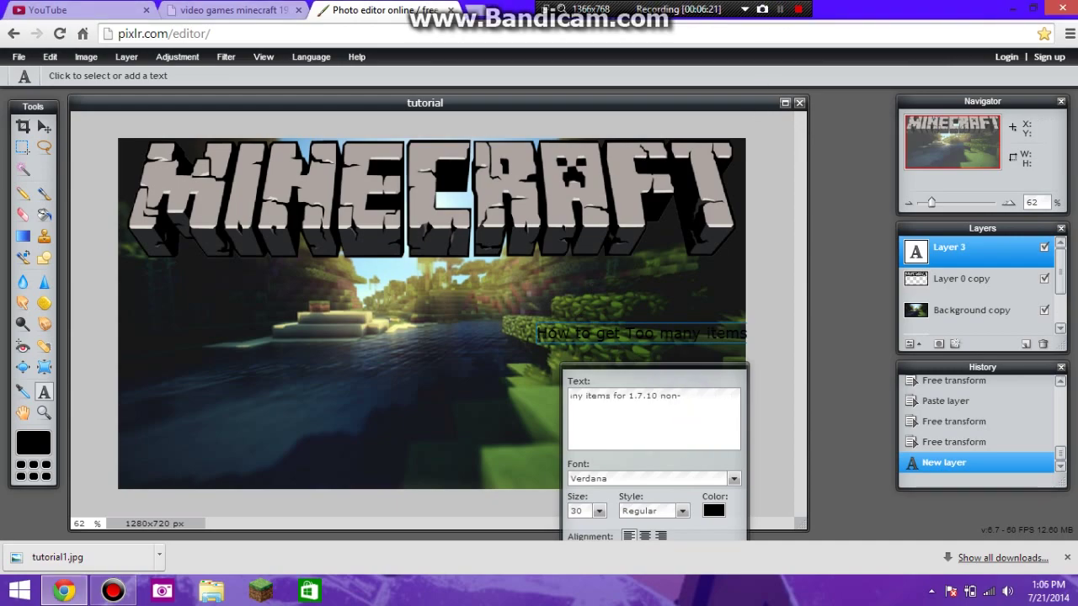
pyautogui.write('forge [EASY')
pyautogui.write(']')
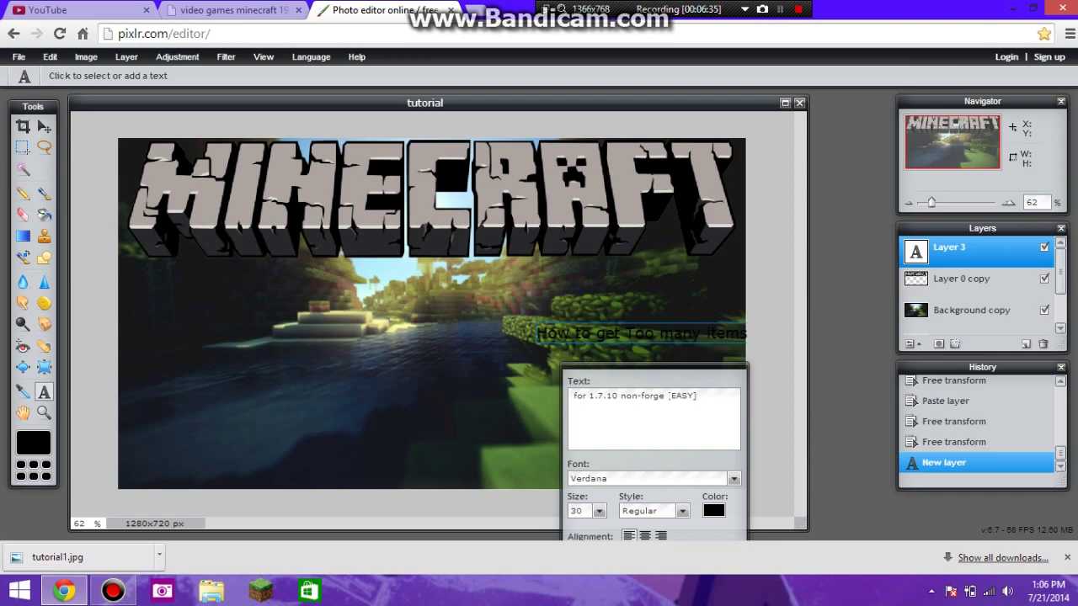
pyautogui.click(620, 395)
pyautogui.press('Return')
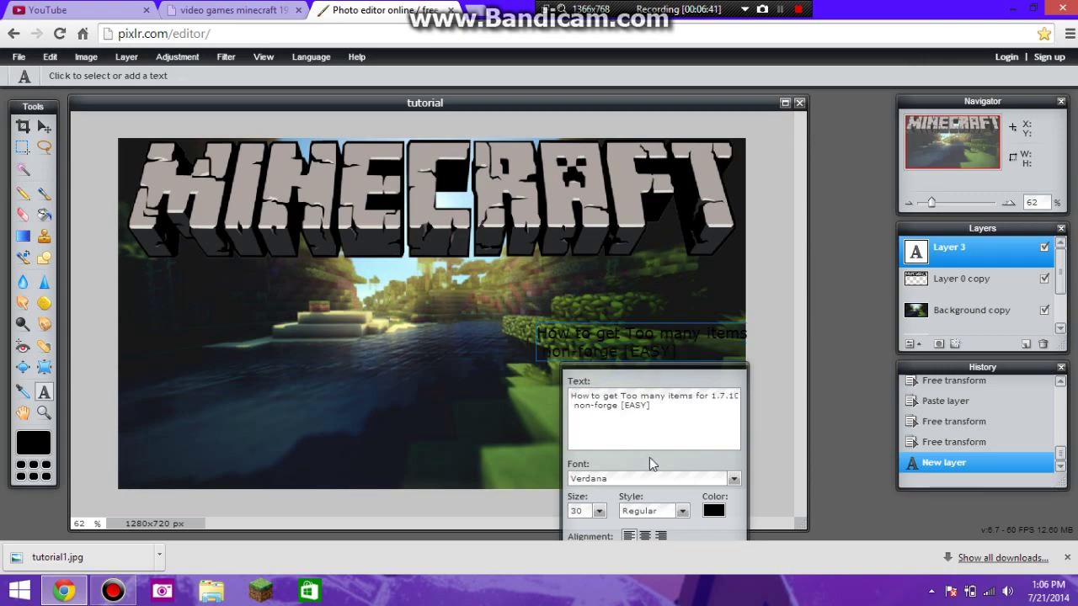
# Centre-align the two-line text, shift it toward the middle of the canvas and set its size to 80
pyautogui.click(644, 536)
pyautogui.moveTo(684, 347); pyautogui.dragTo(456, 323)
pyautogui.click(579, 512)
pyautogui.press('BackSpace')
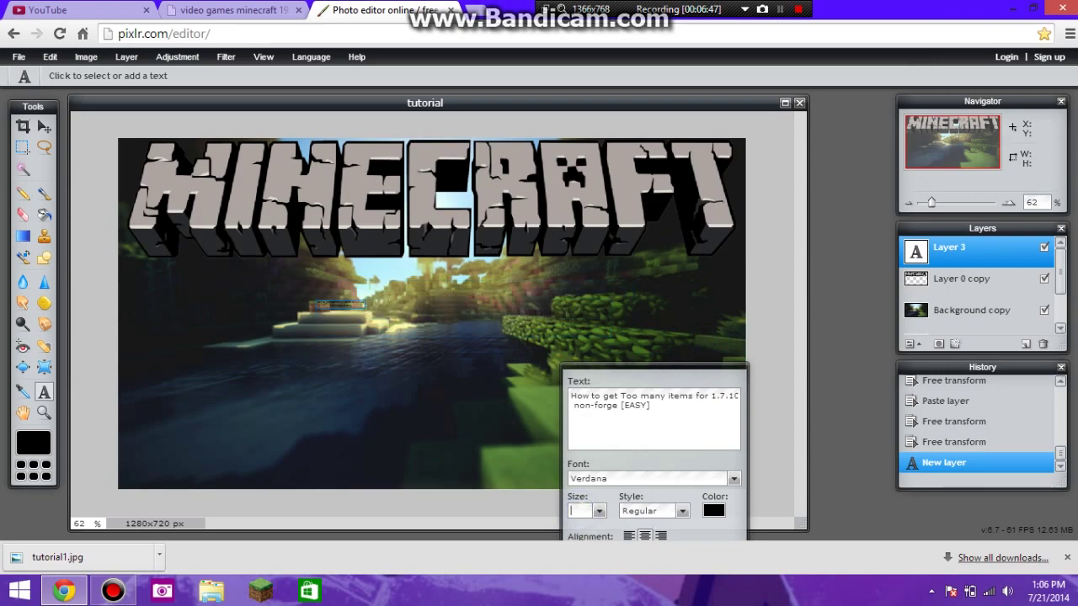
pyautogui.write('80')
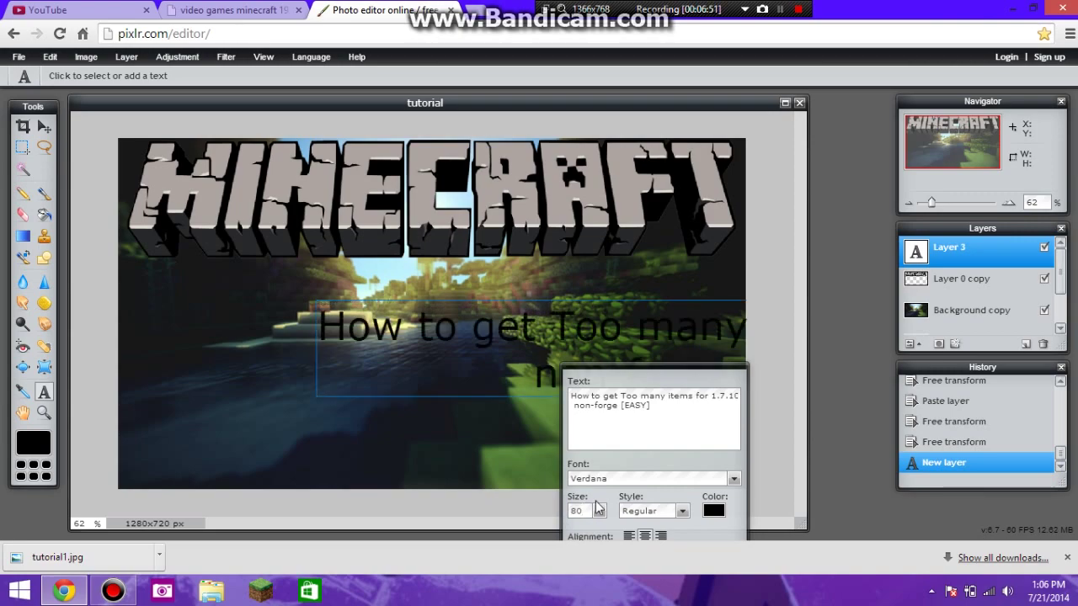
# Set the text colour to pure red, ff0000
pyautogui.click(713, 510)
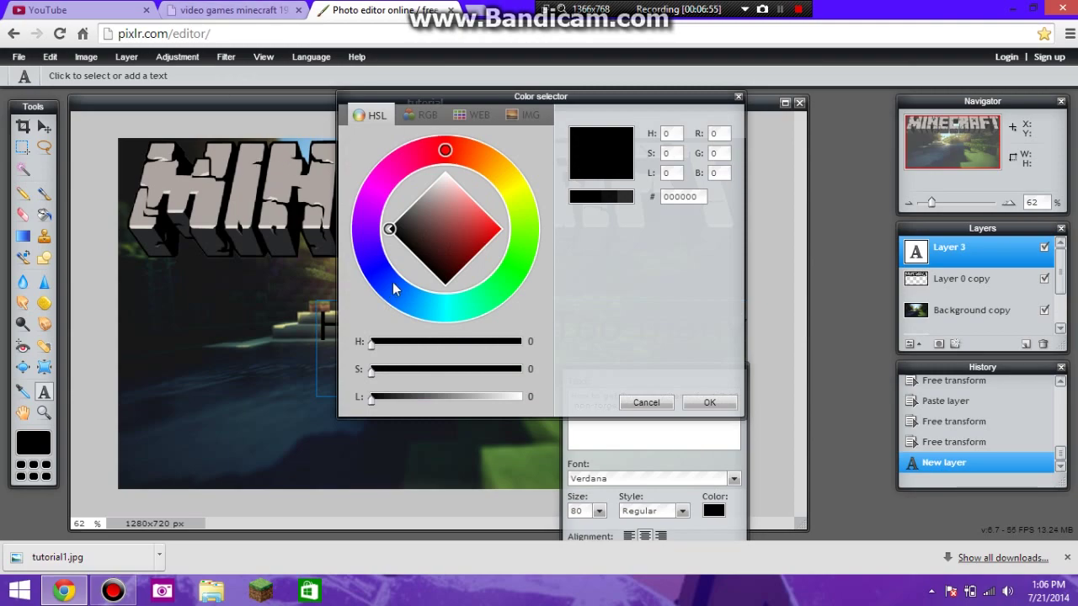
pyautogui.click(391, 229)
pyautogui.moveTo(555, 242); pyautogui.dragTo(562, 237)
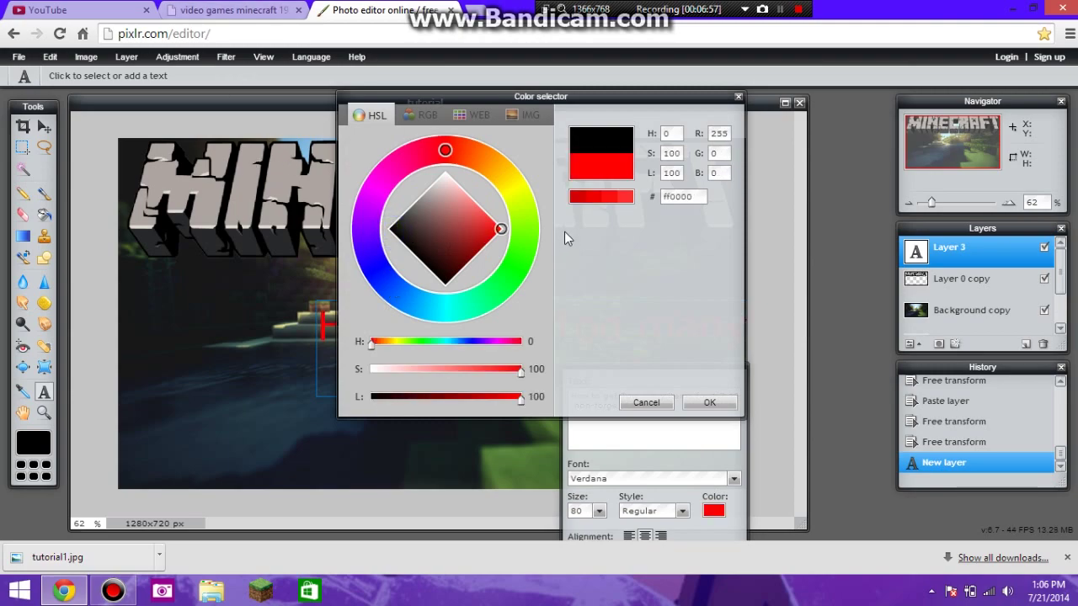
pyautogui.click(696, 399)
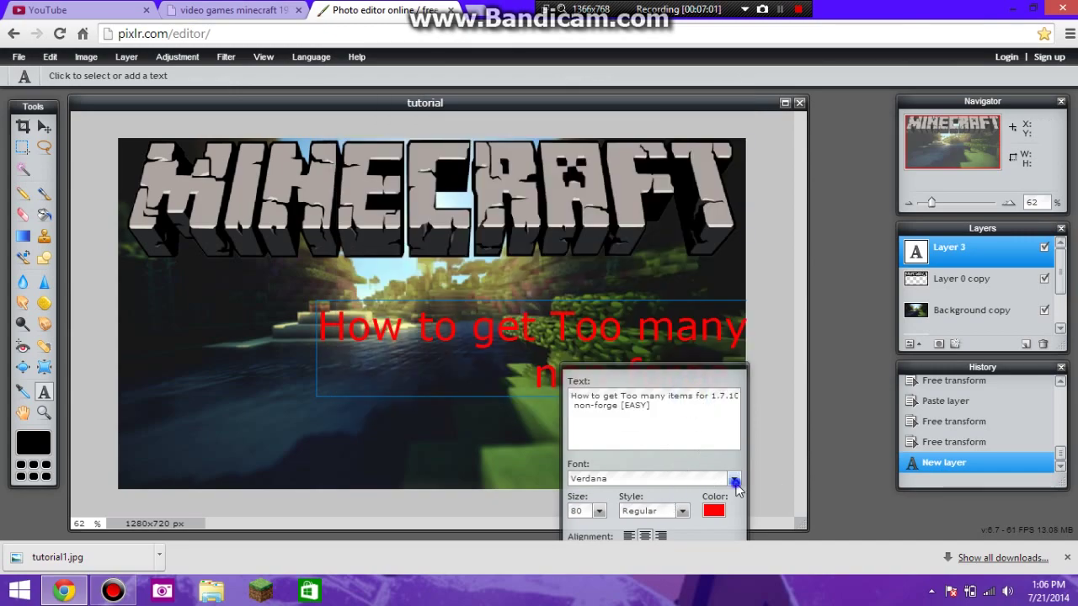
# Set the text size to 65 and position both lines directly beneath the Minecraft logo, fully within the canvas width
pyautogui.click(735, 478)
pyautogui.moveTo(663, 342); pyautogui.dragTo(465, 302)
pyautogui.click(598, 512)
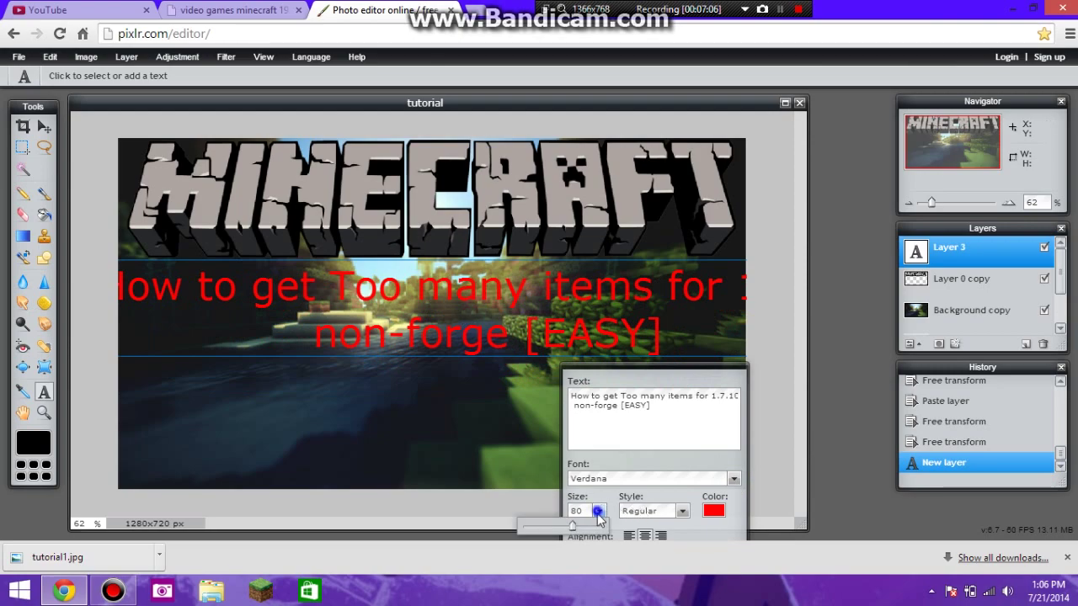
pyautogui.click(580, 512)
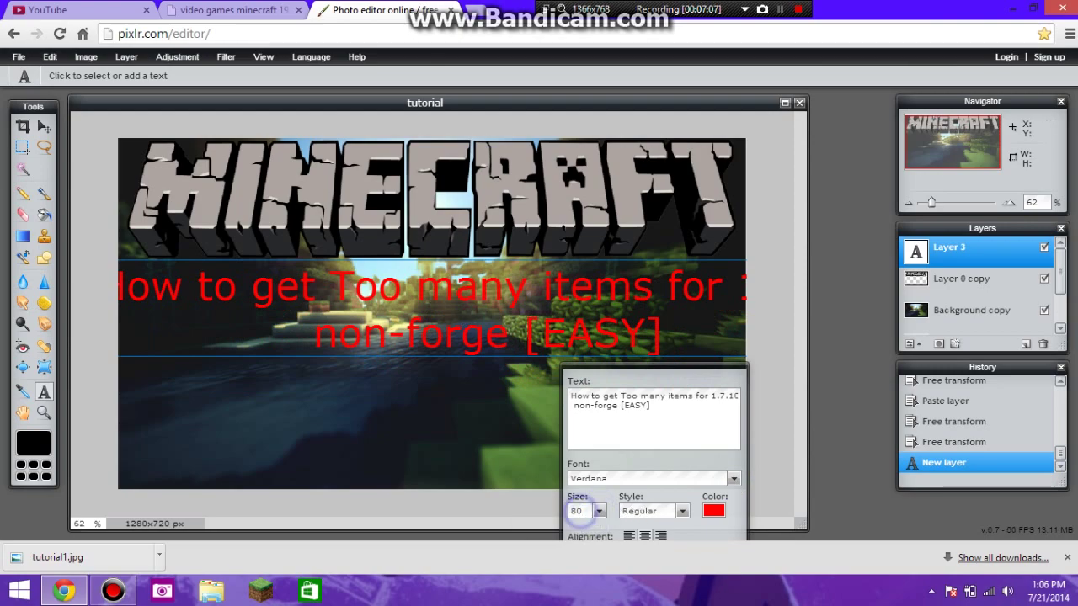
pyautogui.press('BackSpace')
pyautogui.press('BackSpace')
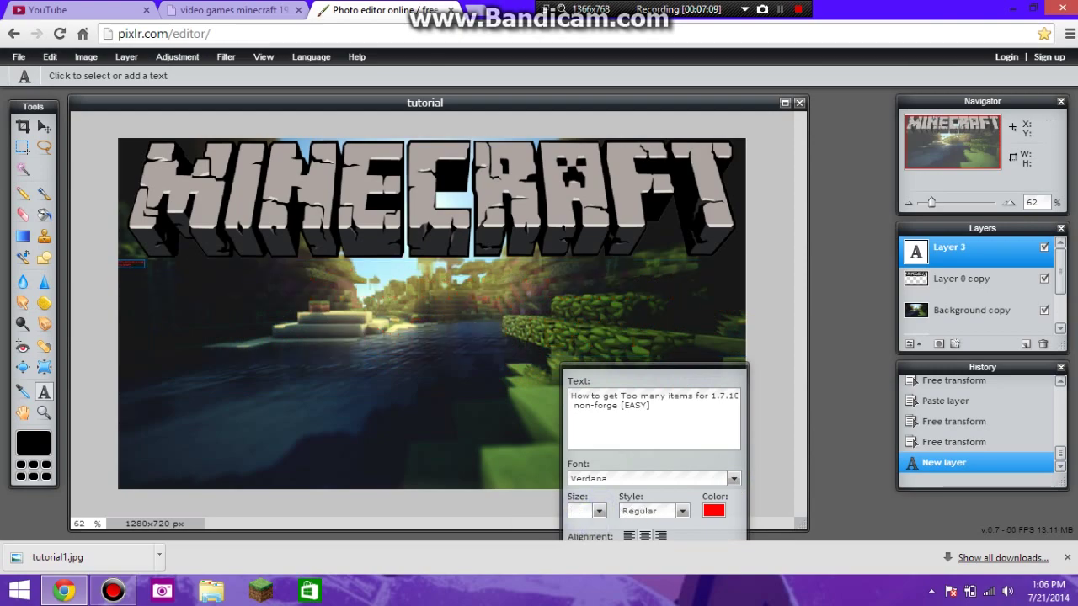
pyautogui.write('65')
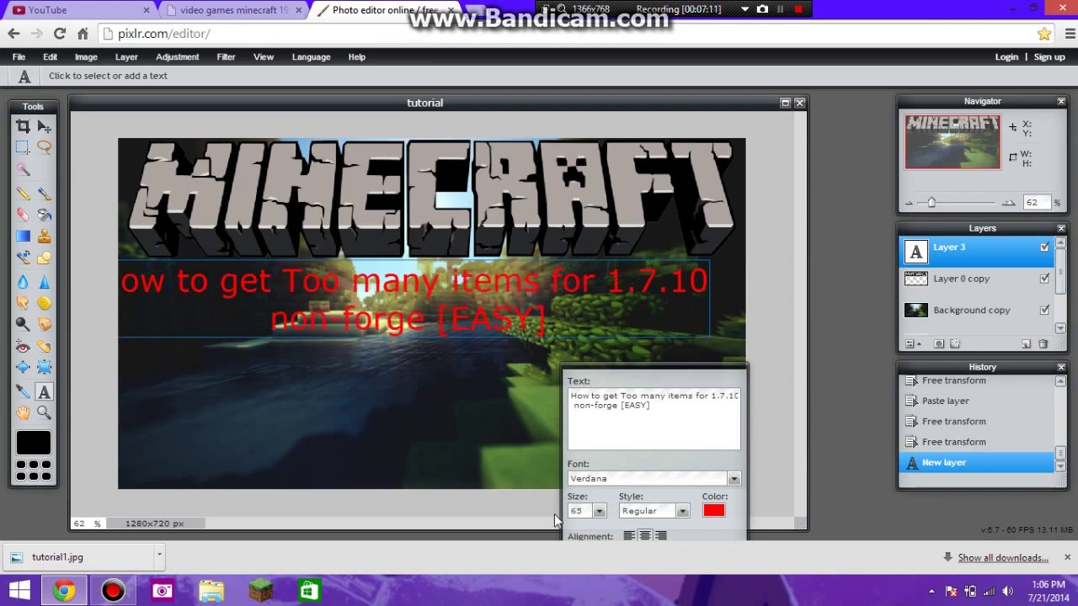
pyautogui.moveTo(459, 307); pyautogui.dragTo(484, 305)
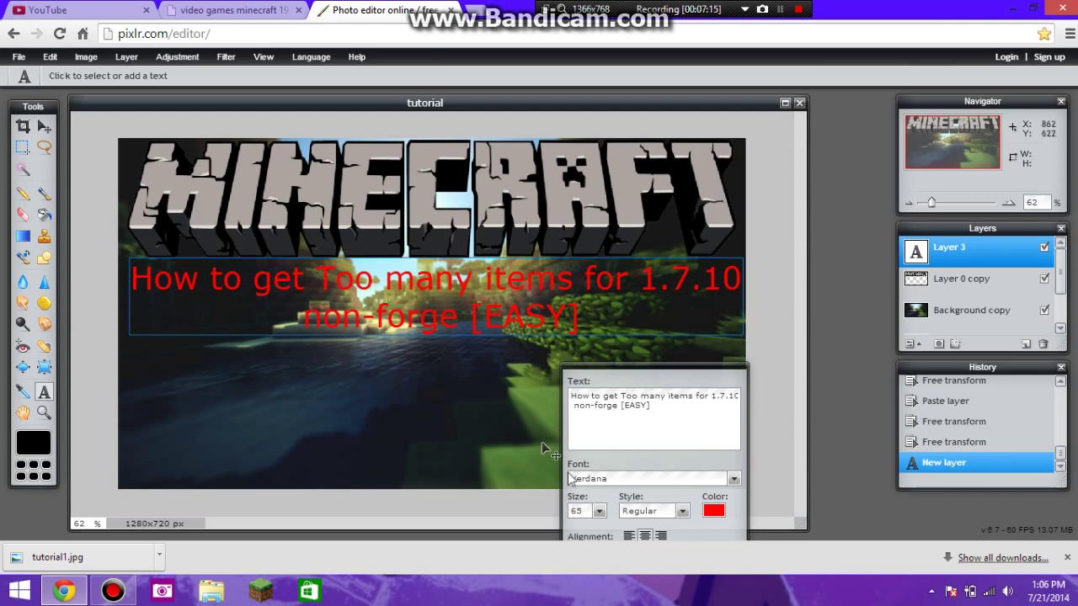
# Apply the Bold/Italic style and the AR CHRISTY font to the red title text
pyautogui.click(603, 478)
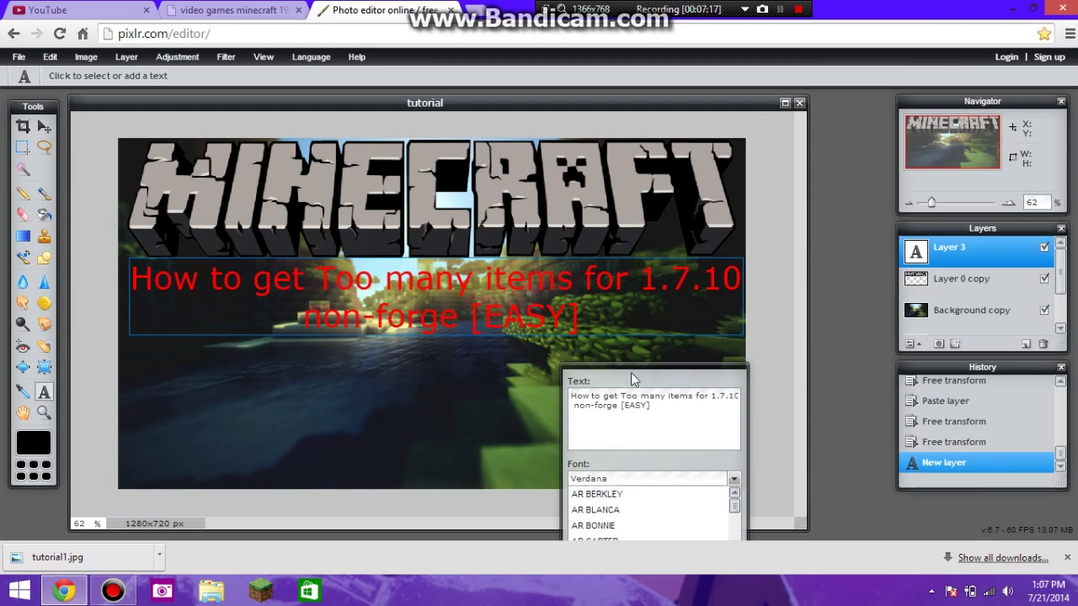
pyautogui.moveTo(633, 372); pyautogui.dragTo(618, 304)
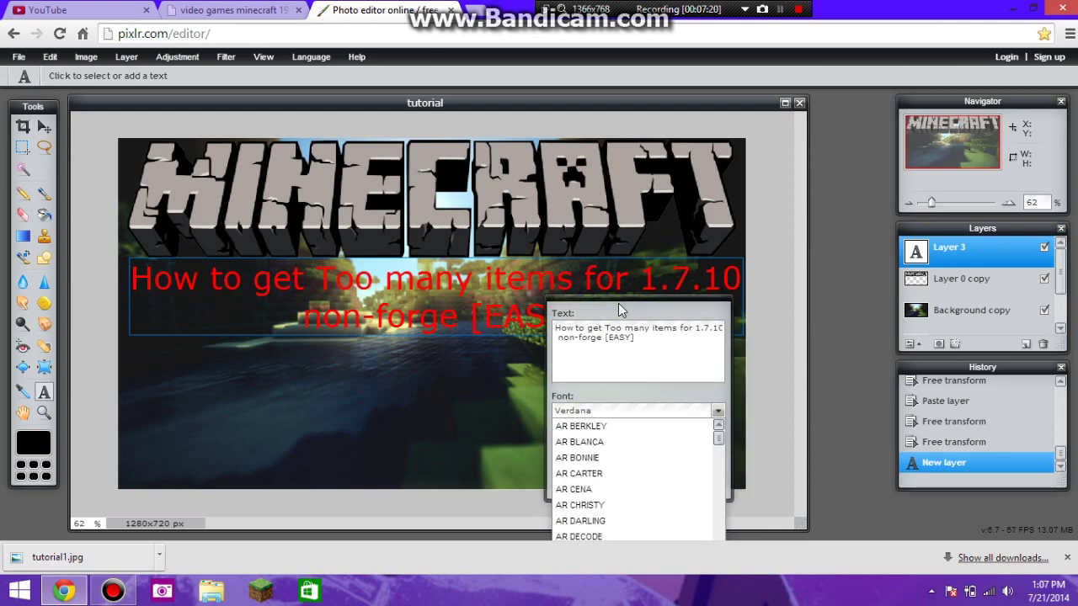
pyautogui.click(718, 411)
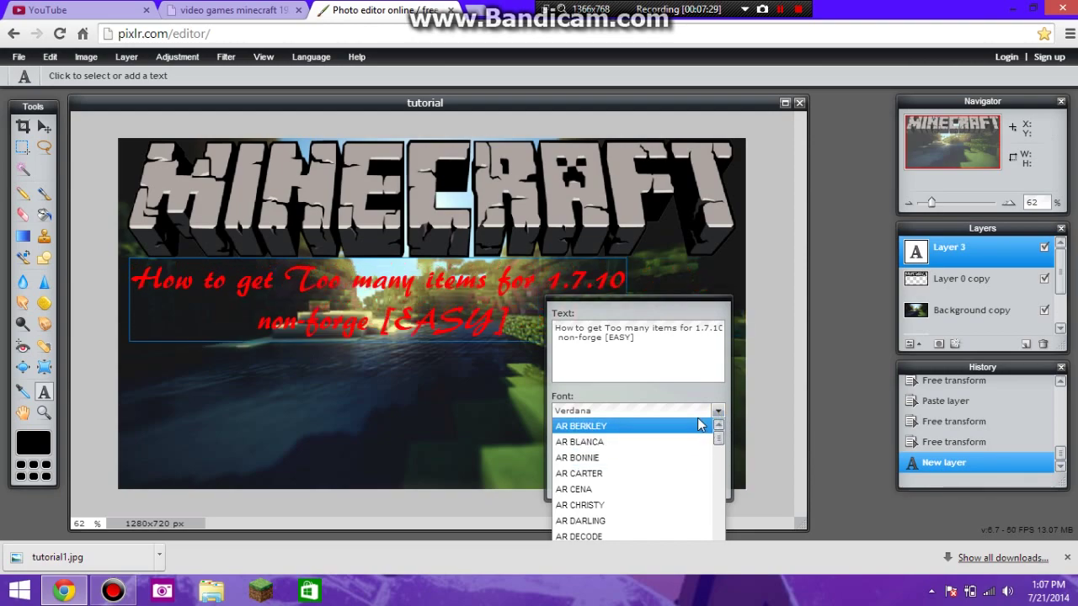
pyautogui.click(716, 411)
pyautogui.click(664, 444)
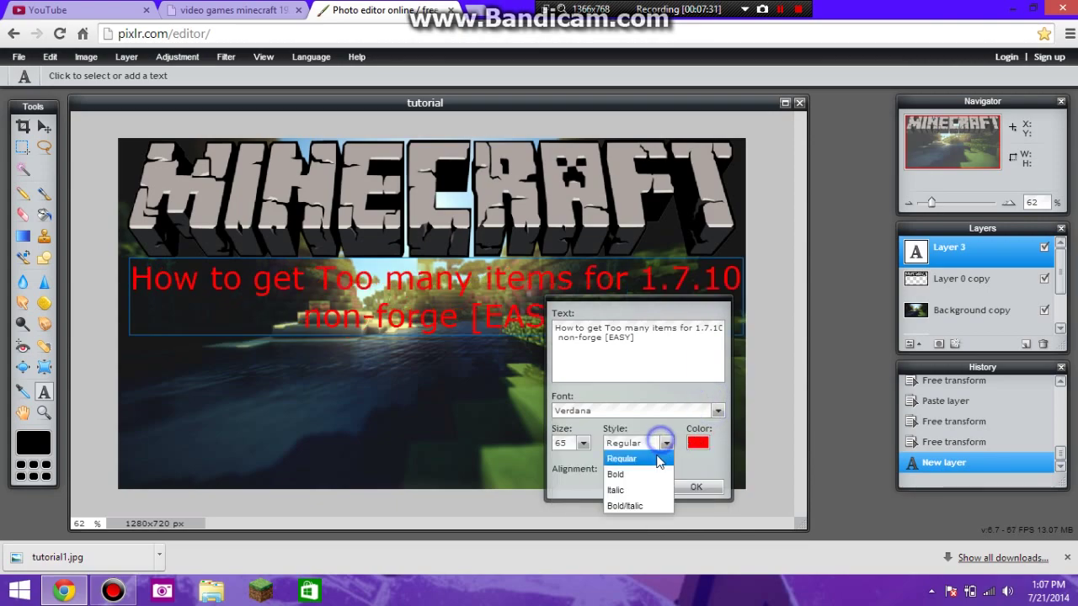
pyautogui.click(634, 506)
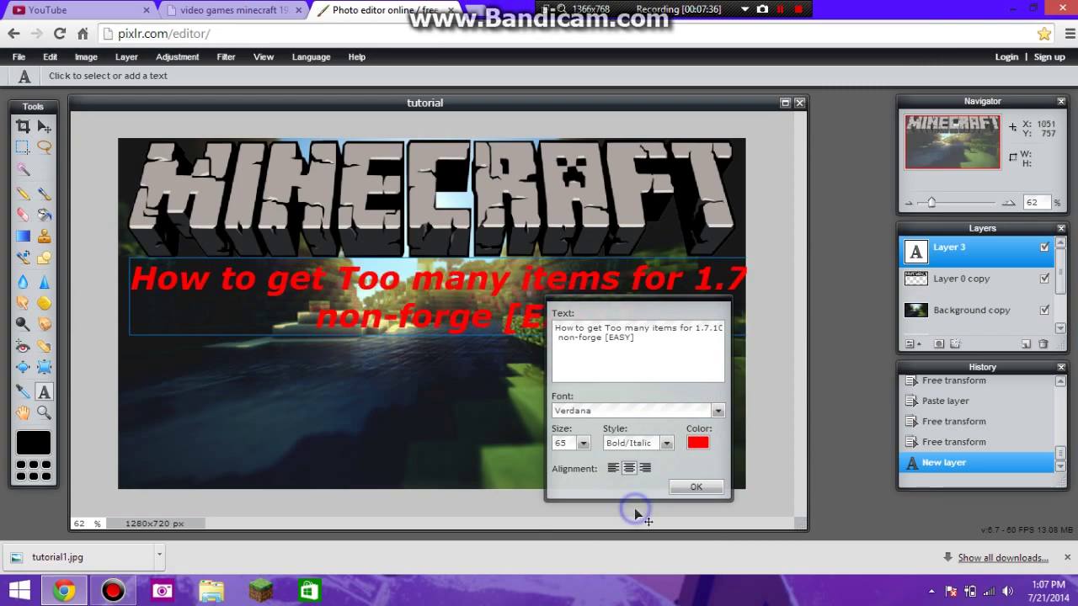
pyautogui.click(713, 411)
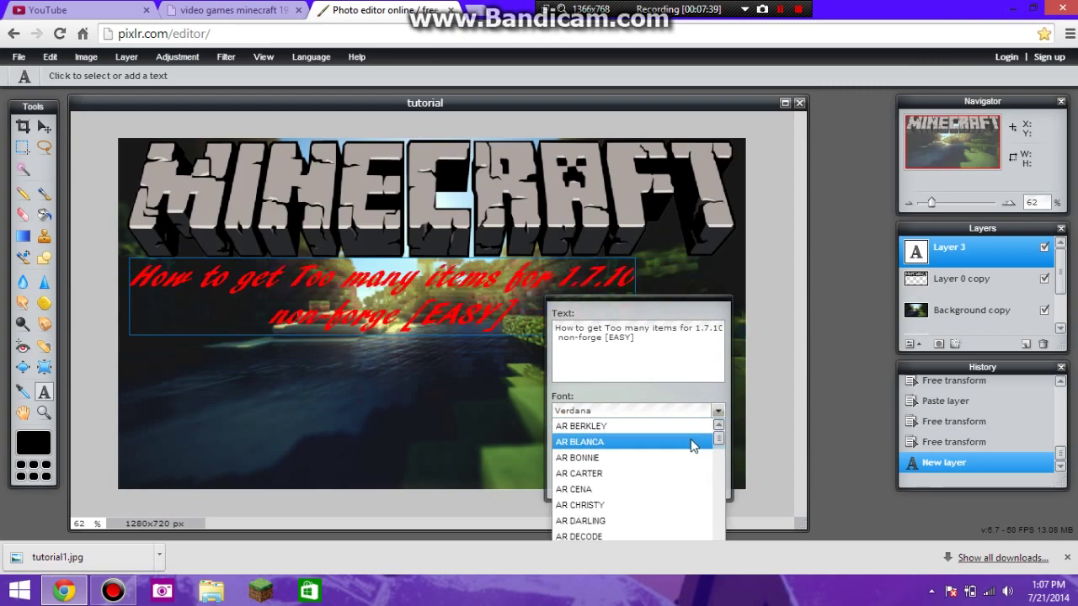
pyautogui.click(672, 499)
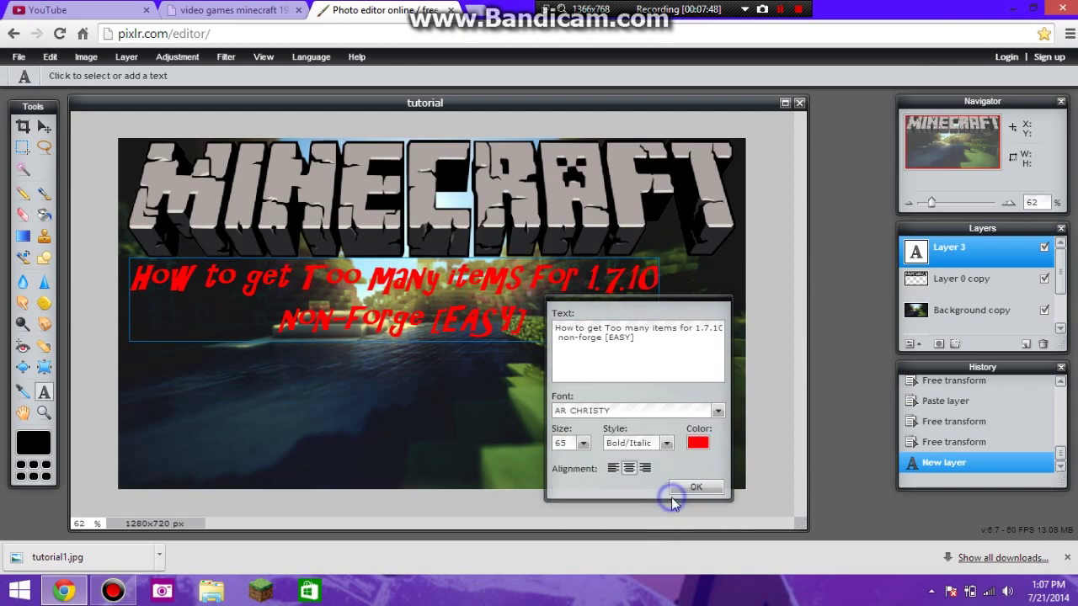
pyautogui.click(677, 487)
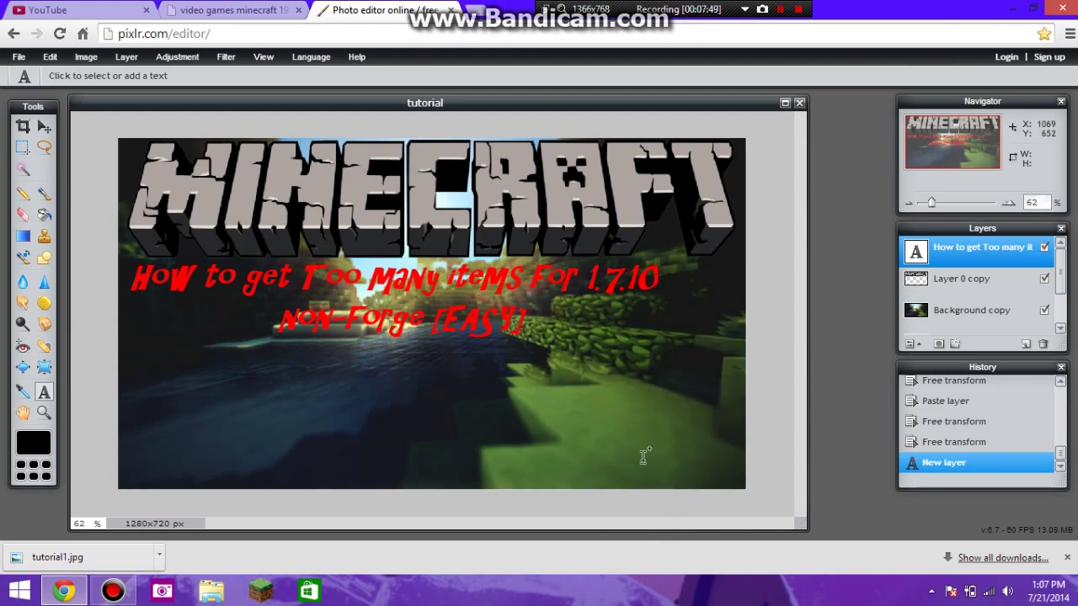
# Shift the title text slightly right and down beneath the logo and set its size to 70
pyautogui.click(480, 297)
pyautogui.moveTo(480, 296); pyautogui.dragTo(516, 314)
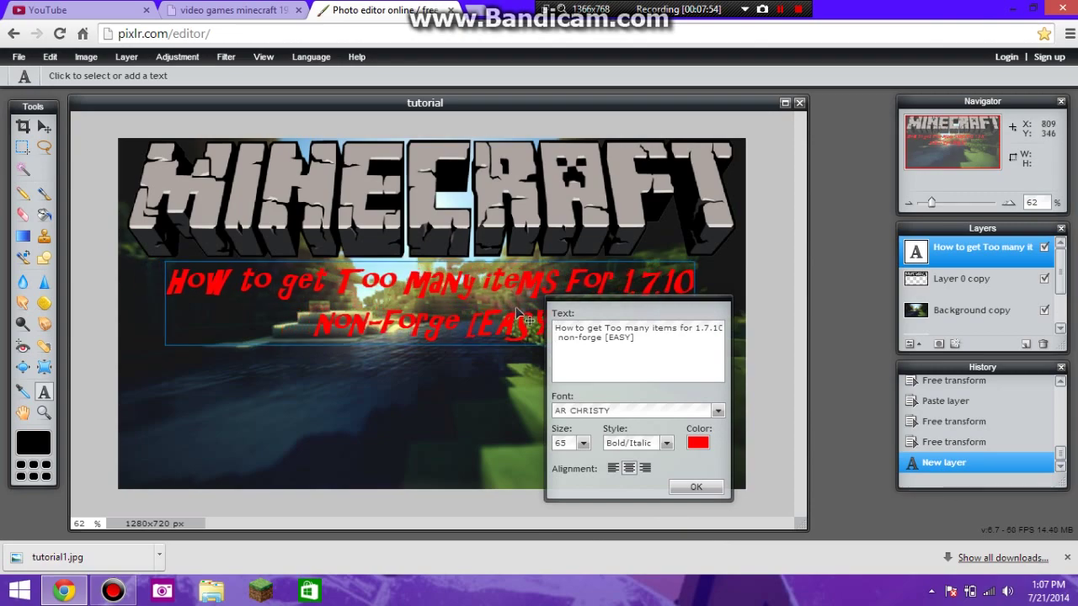
pyautogui.click(566, 444)
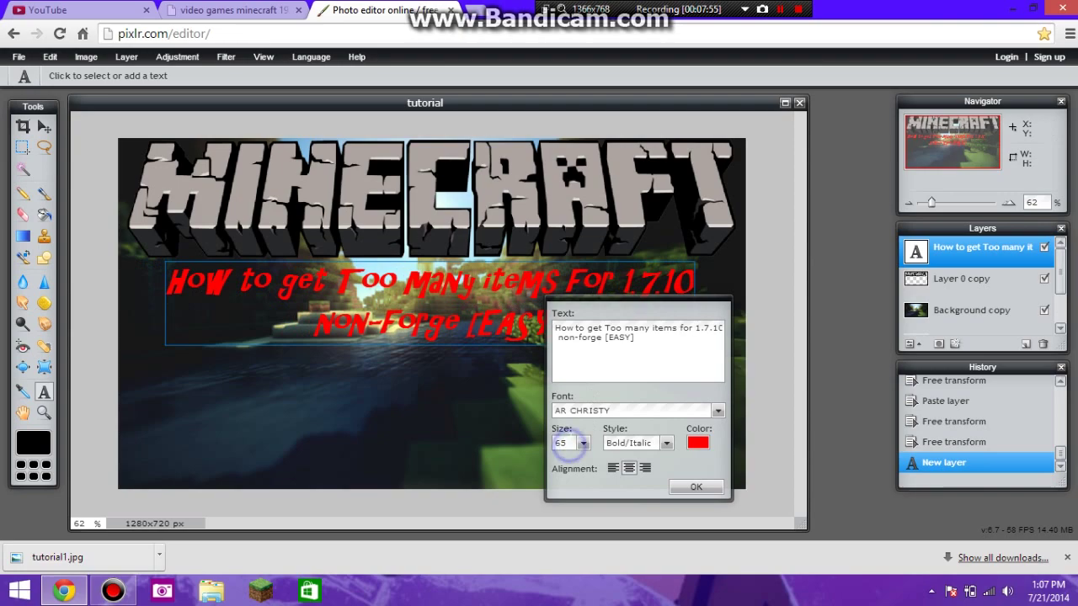
pyautogui.press('BackSpace')
pyautogui.press('BackSpace')
pyautogui.write('70')
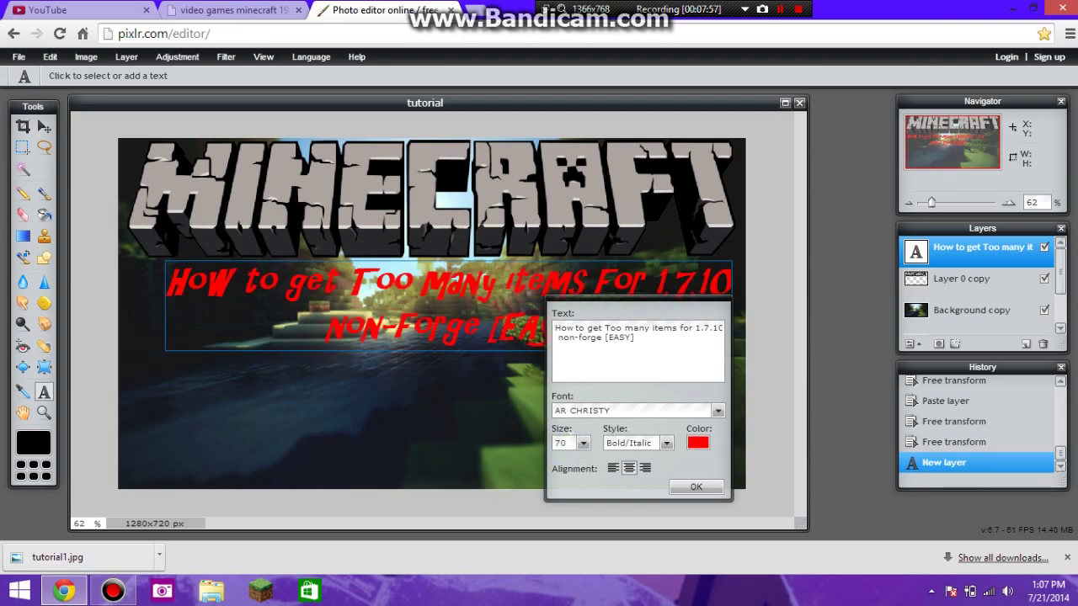
pyautogui.click(696, 489)
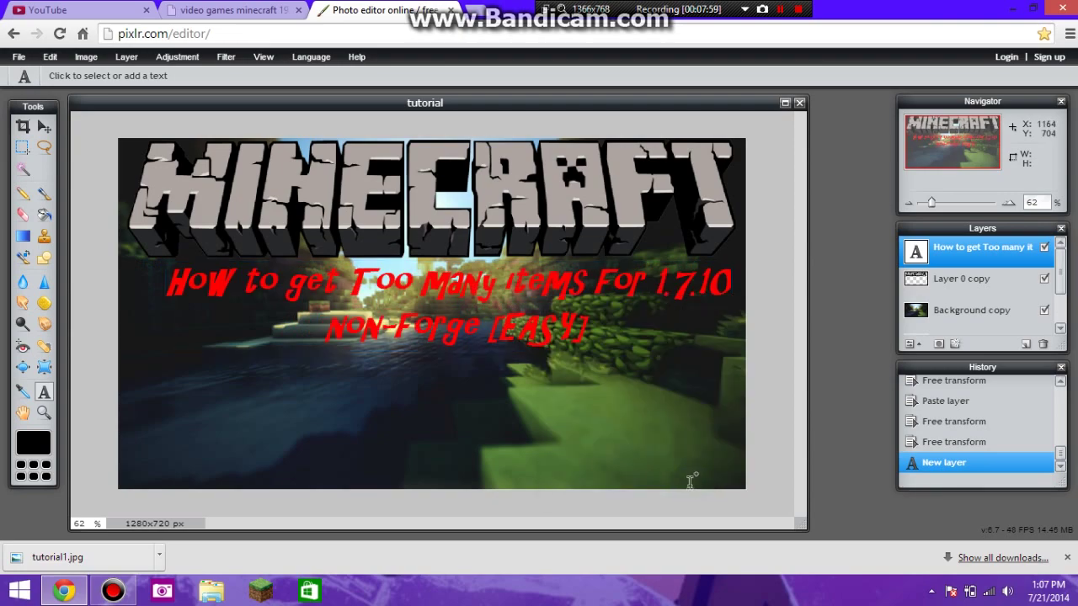
# Reposition the enlarged title slightly to the left so that it sits centred under the Minecraft logo
pyautogui.click(477, 297)
pyautogui.moveTo(476, 299); pyautogui.dragTo(453, 313)
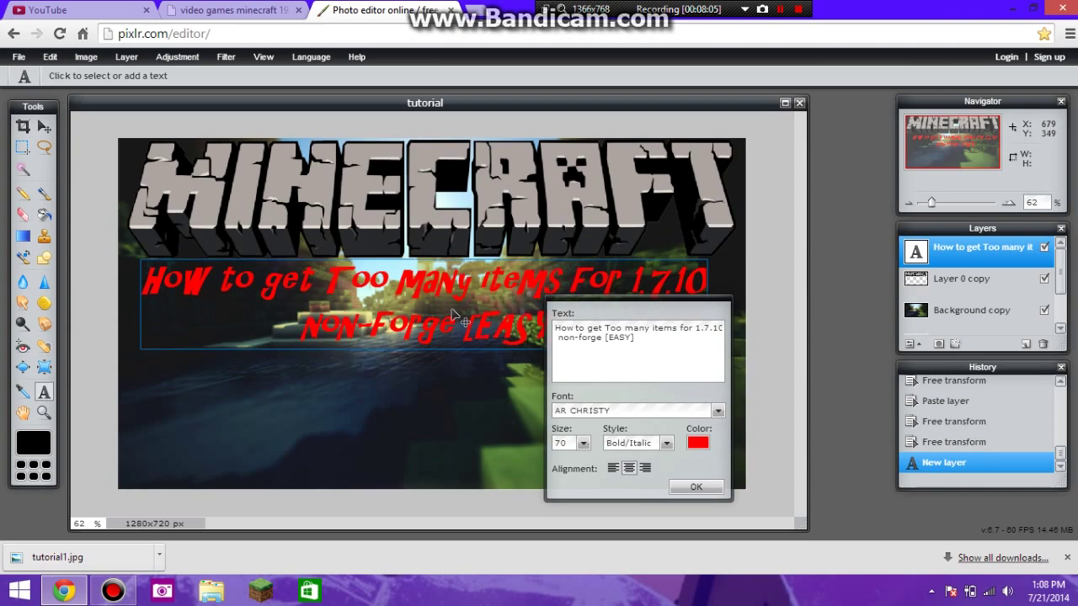
pyautogui.click(695, 487)
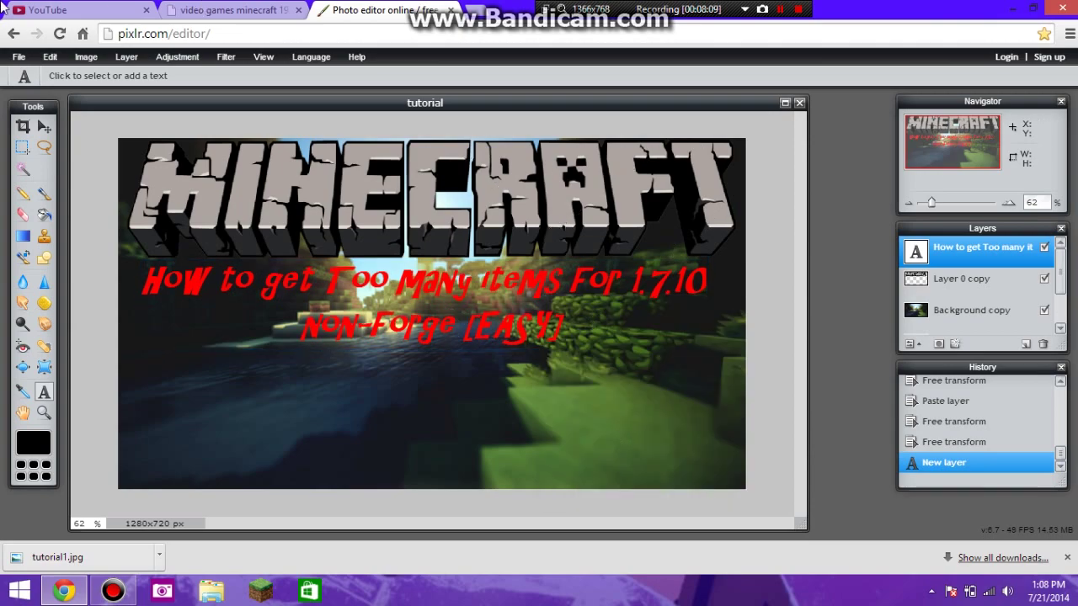
# Open the character image "awesome" from Downloads, copy its layer onto the tutorial canvas and order it beneath the title text layer
pyautogui.click(17, 56)
pyautogui.click(38, 106)
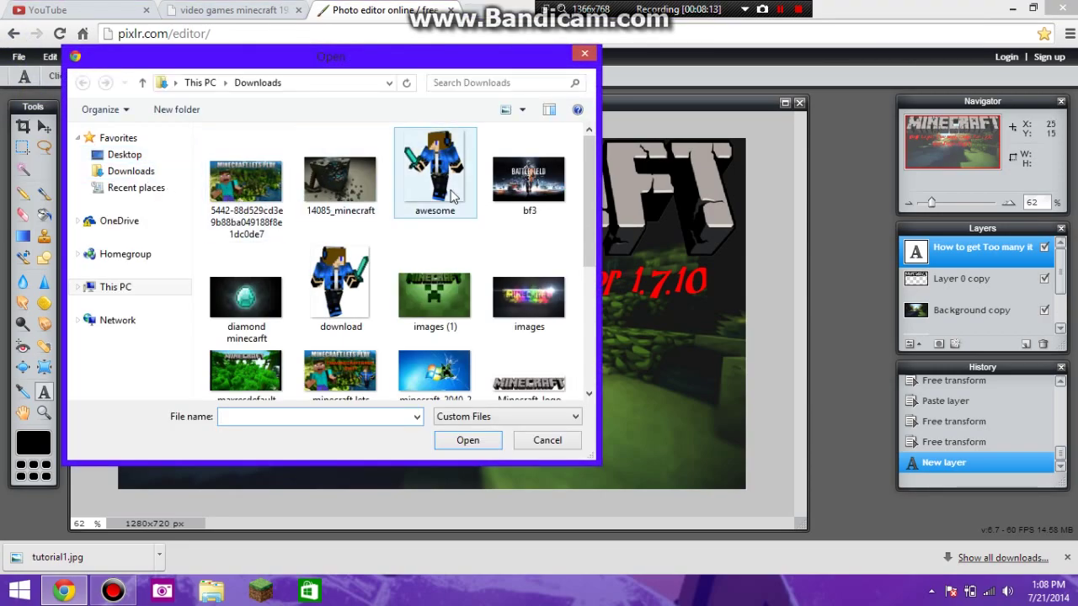
pyautogui.click(438, 186)
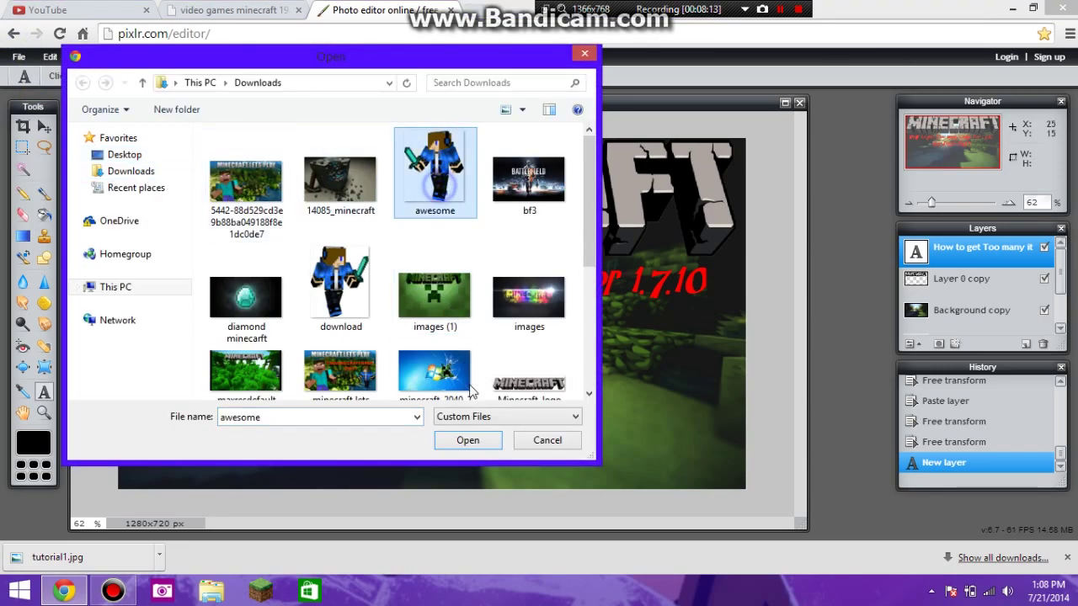
pyautogui.click(469, 439)
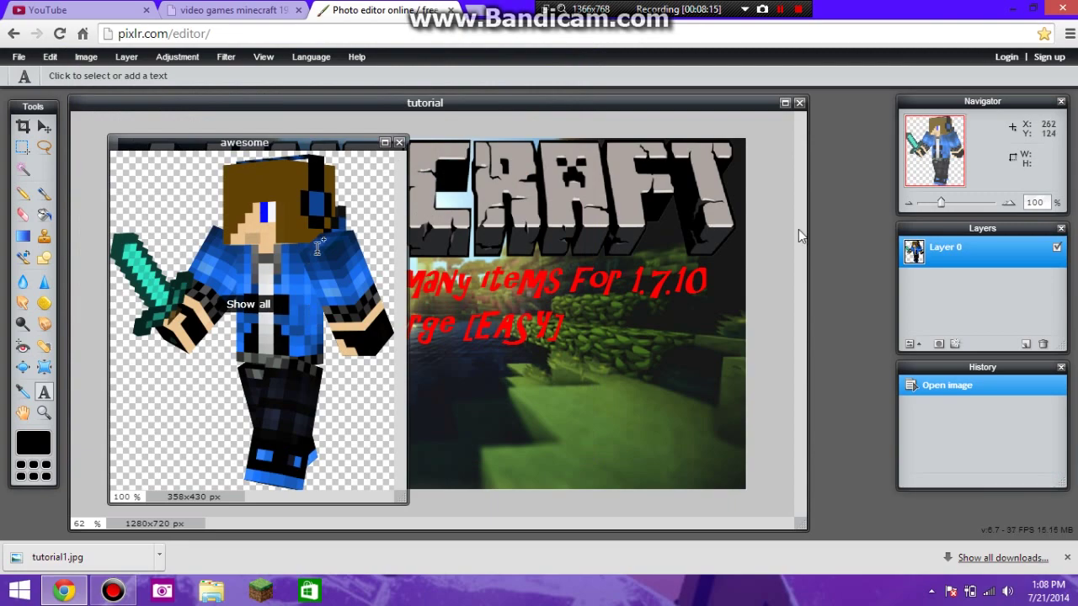
pyautogui.moveTo(962, 265); pyautogui.dragTo(600, 393)
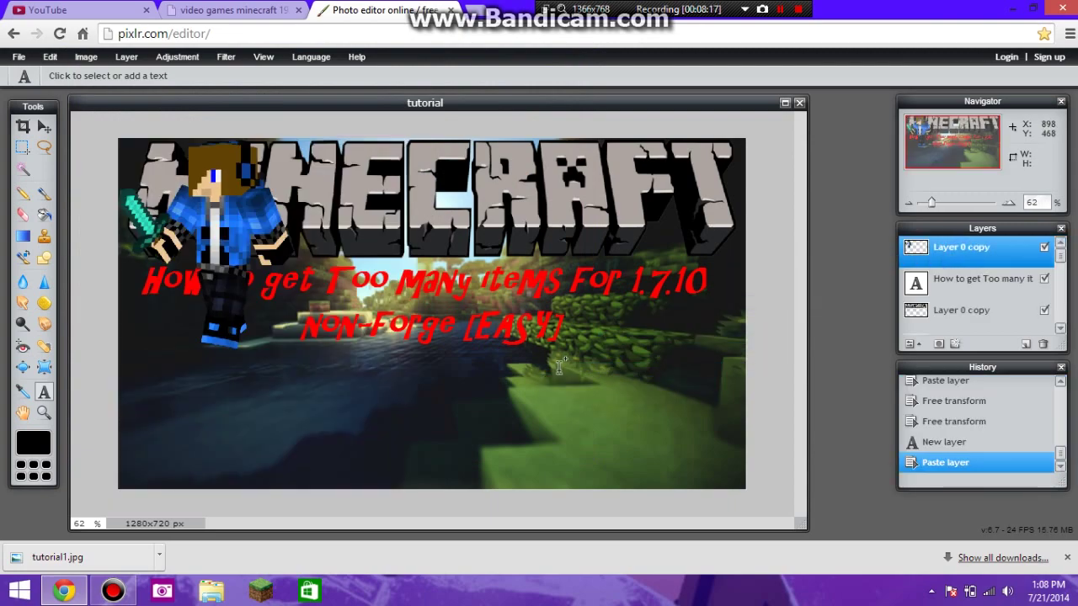
pyautogui.moveTo(991, 281)
pyautogui.mouseDown()
pyautogui.moveTo(989, 253)
pyautogui.moveTo(993, 290)
pyautogui.mouseUp()
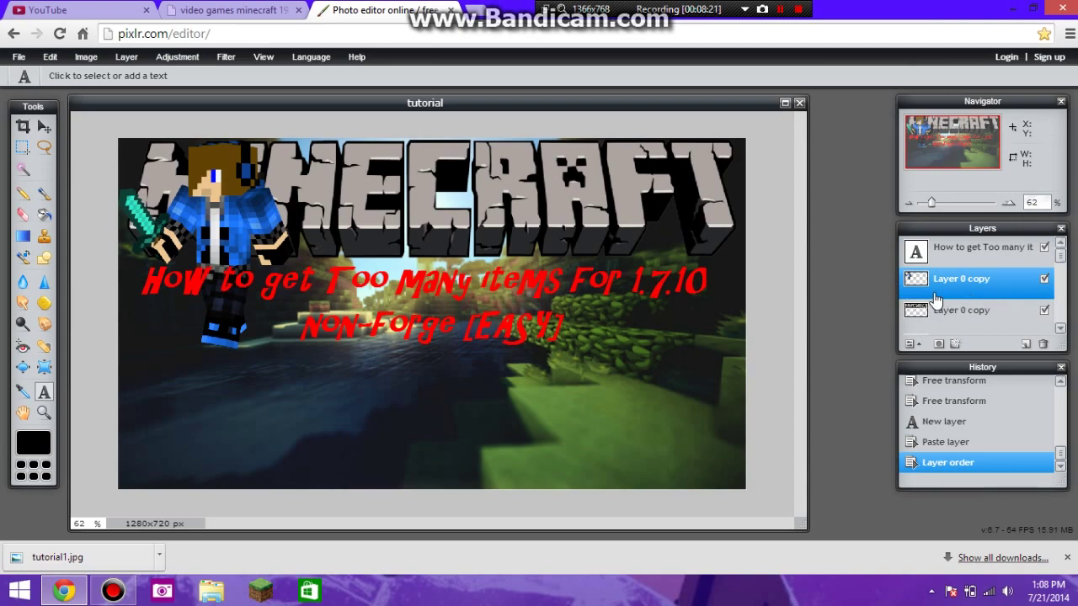
pyautogui.click(204, 221)
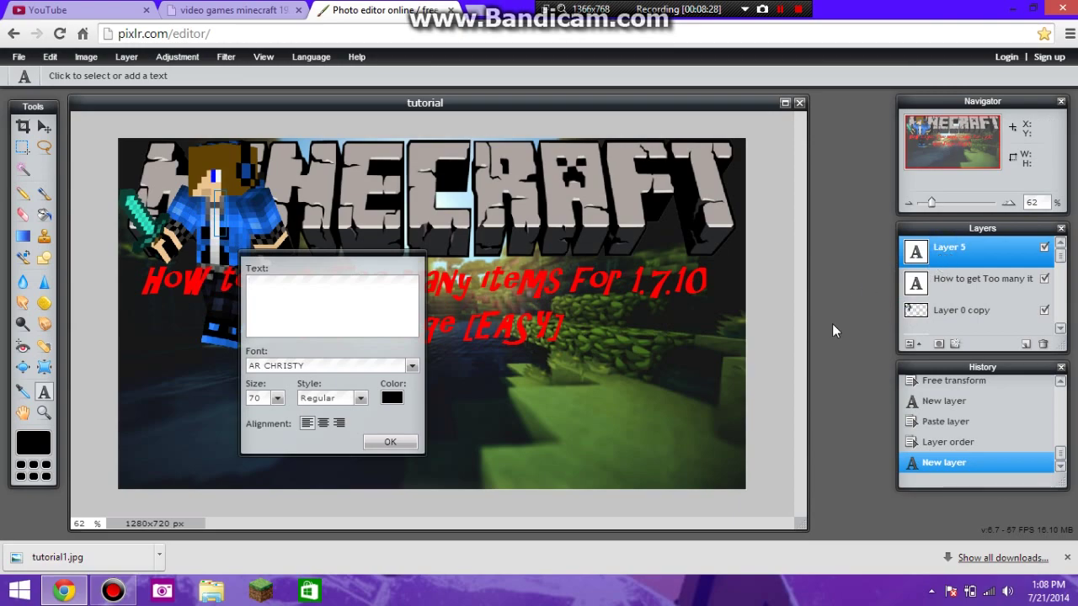
pyautogui.click(377, 439)
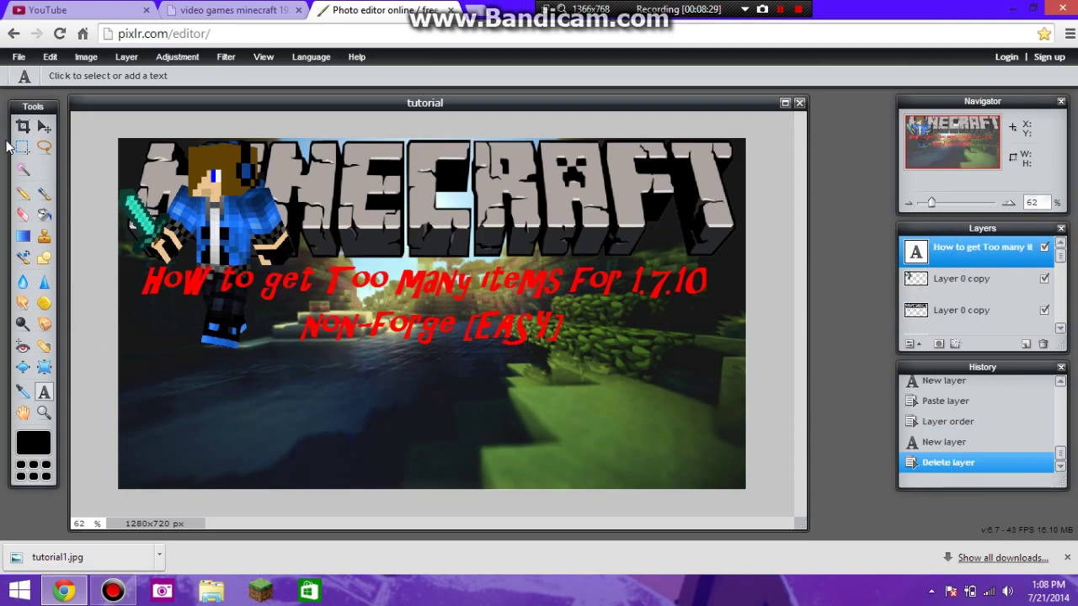
pyautogui.click(44, 127)
pyautogui.moveTo(234, 233); pyautogui.dragTo(216, 224)
pyautogui.moveTo(212, 220); pyautogui.dragTo(228, 224)
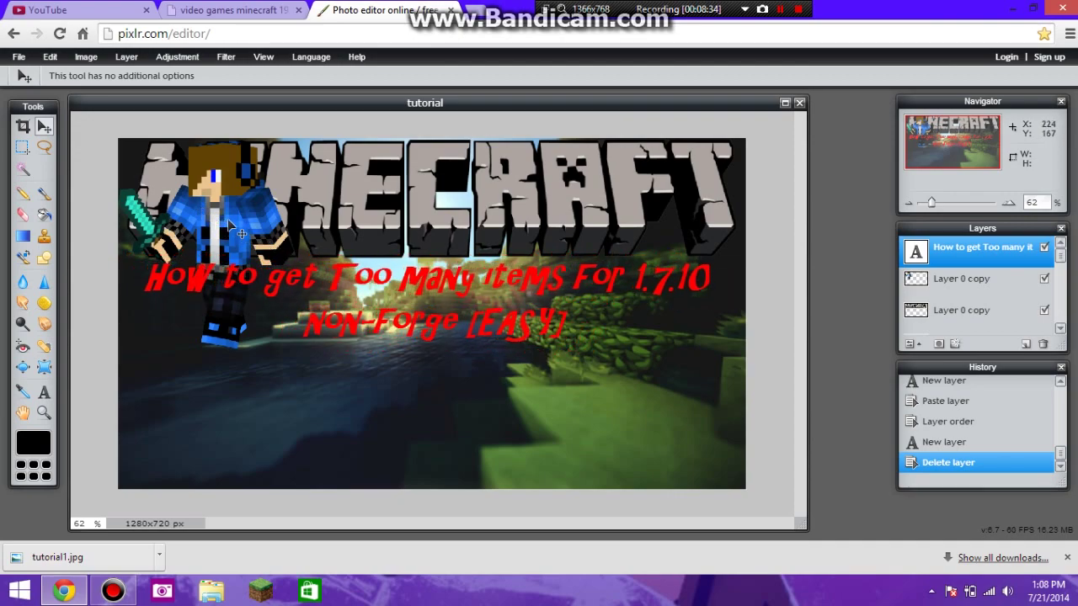
# Move the character into the lower right corner of the canvas and raise the title text closer to the logo
pyautogui.click(949, 279)
pyautogui.moveTo(192, 213); pyautogui.dragTo(622, 350)
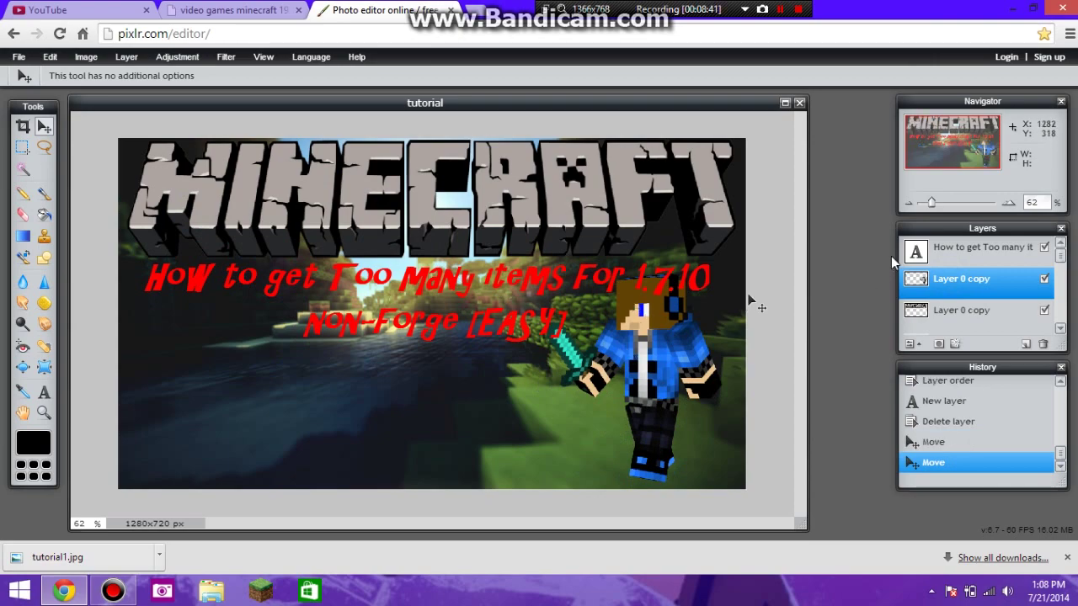
pyautogui.click(924, 256)
pyautogui.moveTo(460, 291); pyautogui.dragTo(451, 271)
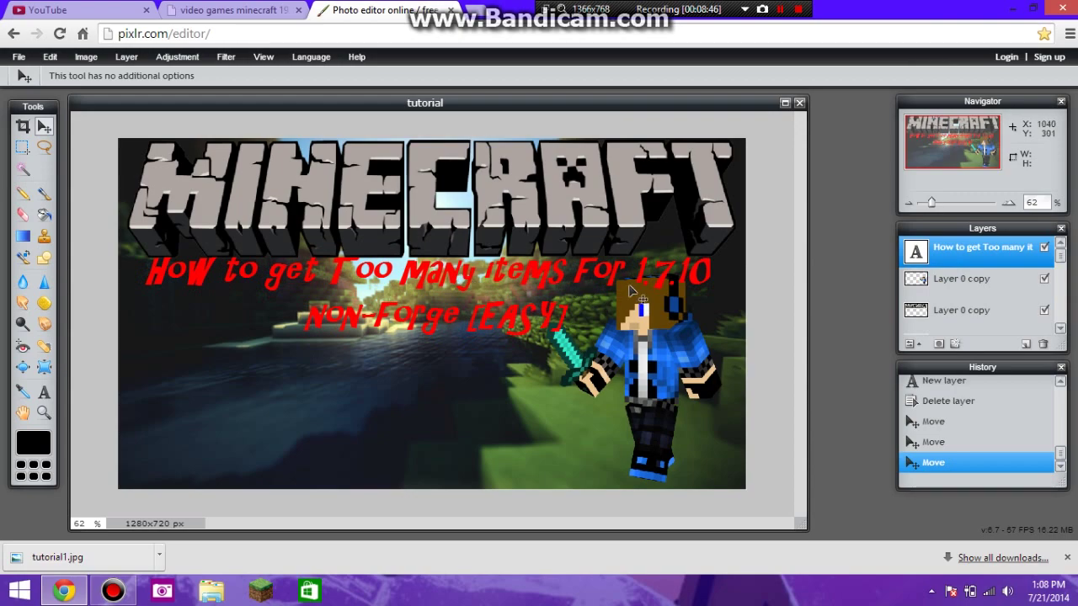
# Open the mirrored character image "download" from Downloads and copy its layer onto the tutorial canvas
pyautogui.click(19, 56)
pyautogui.click(42, 89)
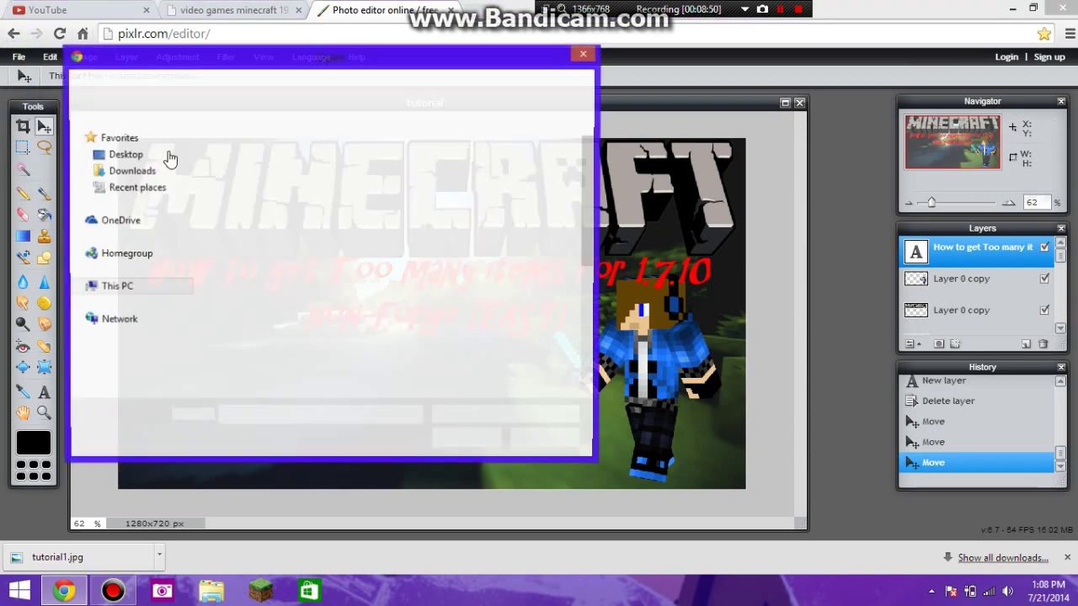
pyautogui.click(340, 290)
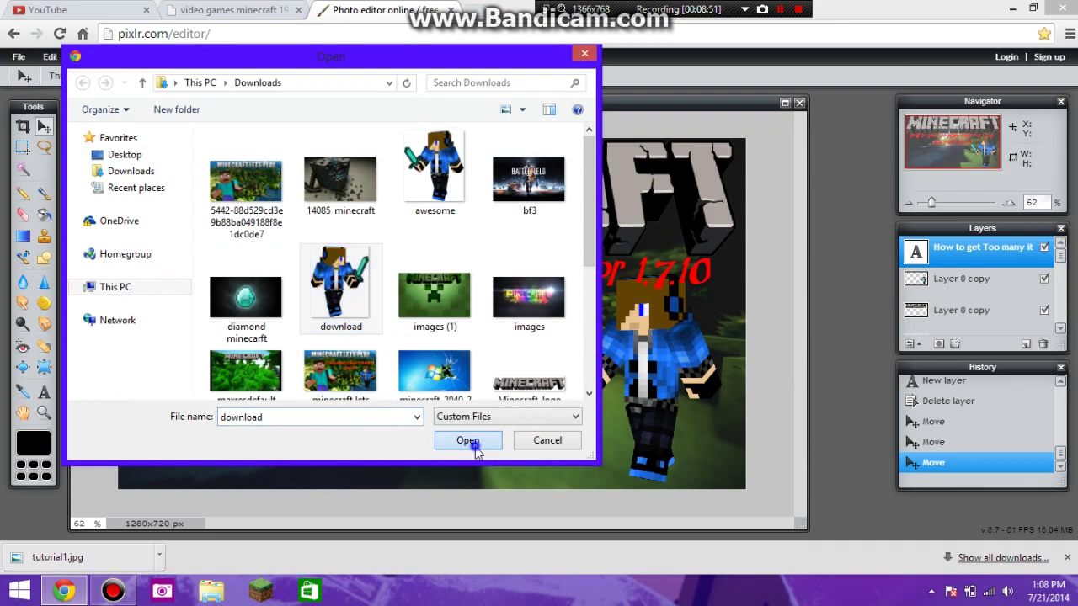
pyautogui.click(476, 452)
pyautogui.click(1008, 246)
pyautogui.moveTo(969, 247); pyautogui.dragTo(477, 393)
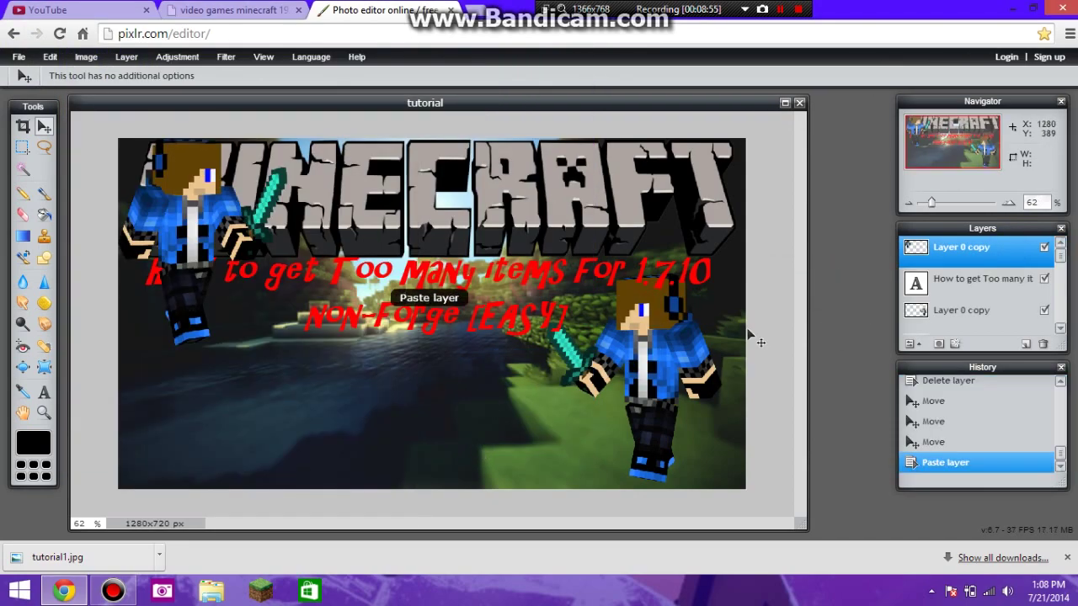
# Order the second character's layer beneath the Minecraft logo layer and place the character at the lower left edge of the canvas
pyautogui.moveTo(968, 301); pyautogui.dragTo(969, 324)
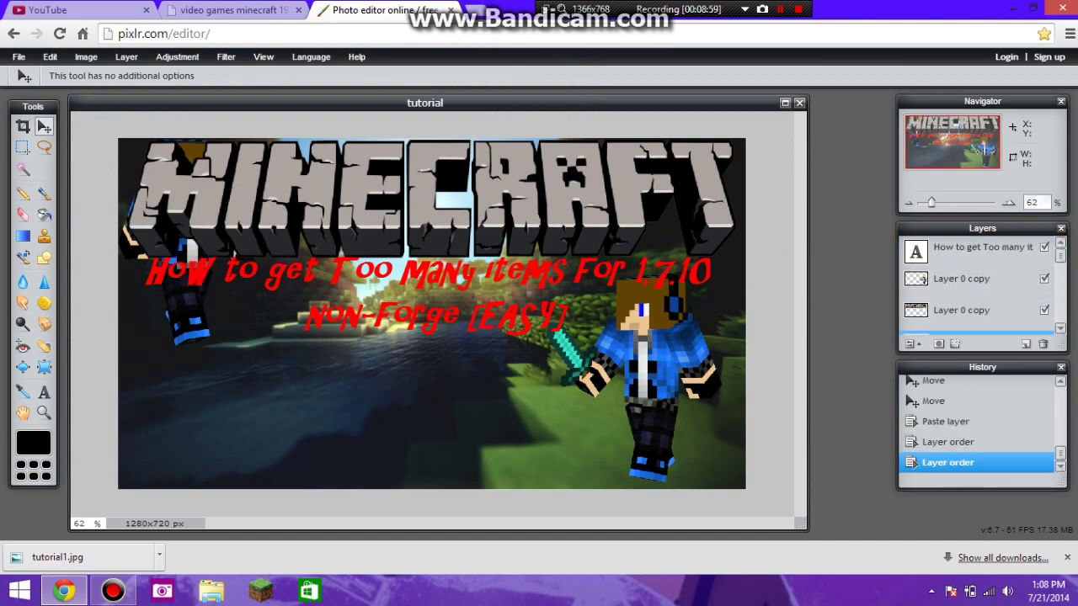
pyautogui.moveTo(194, 249); pyautogui.dragTo(226, 387)
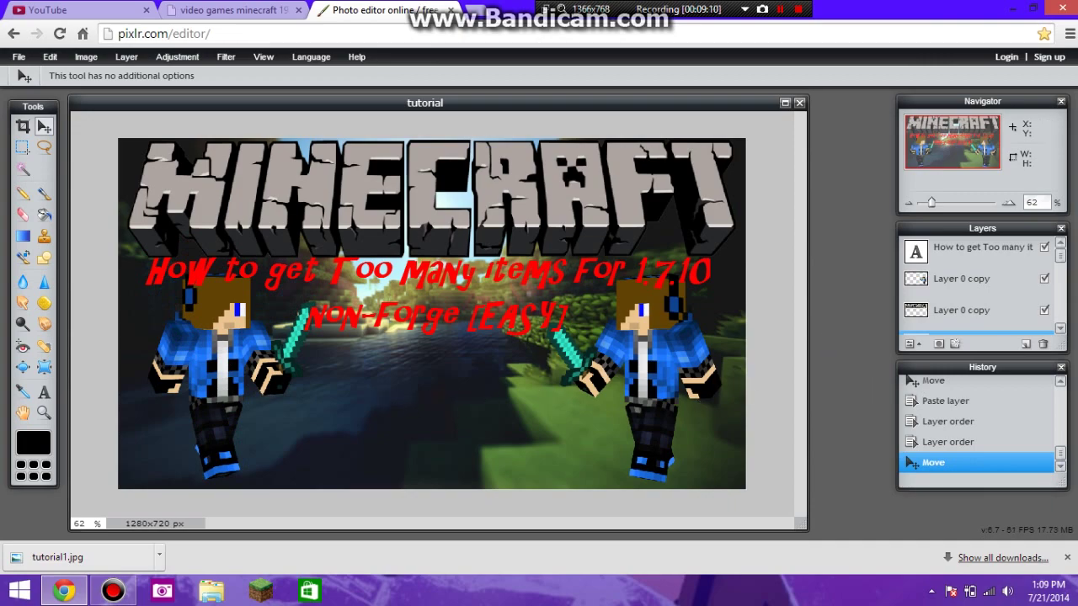
pyautogui.moveTo(660, 362); pyautogui.dragTo(615, 367)
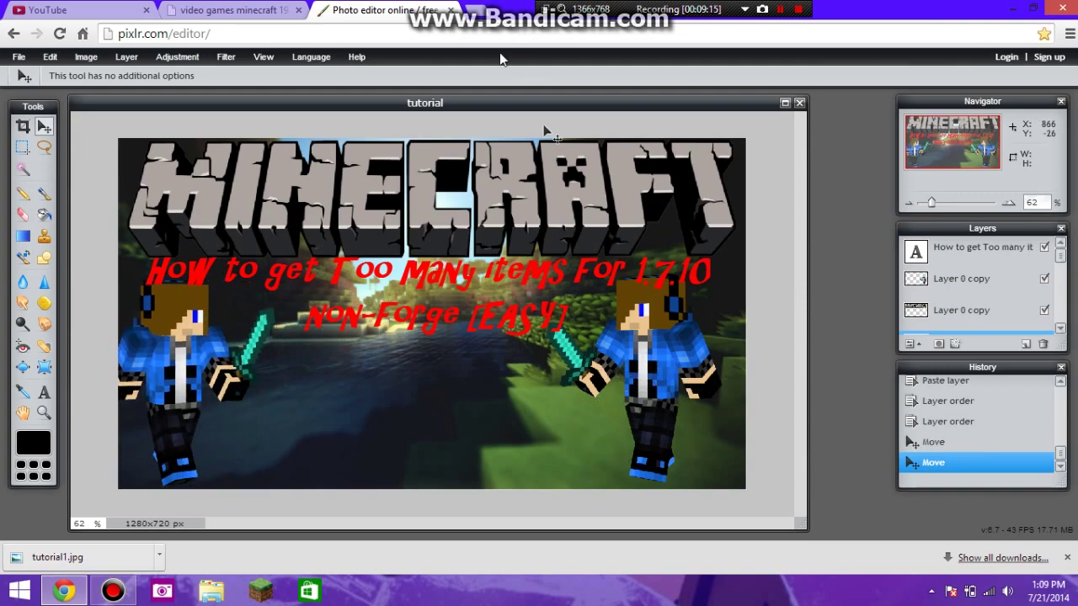
pyautogui.click(477, 9)
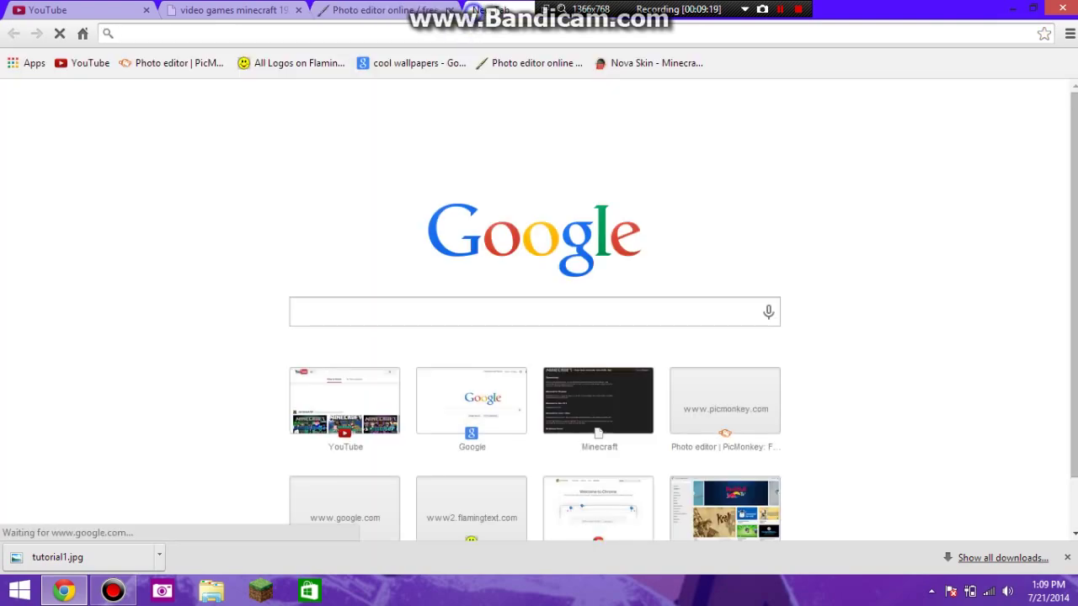
pyautogui.moveTo(476, 8); pyautogui.dragTo(431, 26)
pyautogui.hotkey('ctrl', 'w')
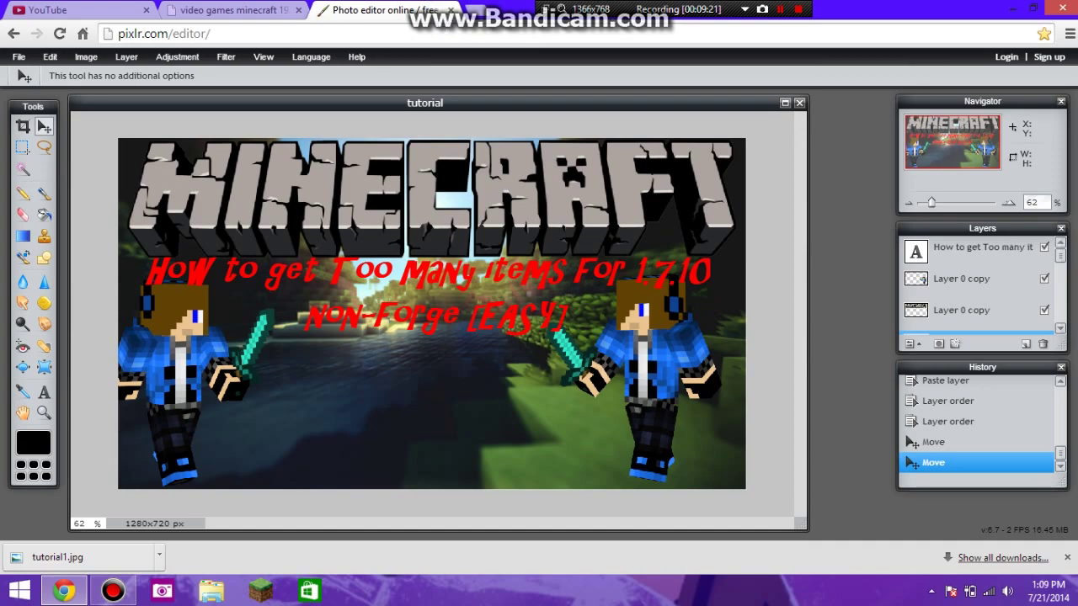
# Save the thumbnail to the computer as a JPEG with the quality set to 100
pyautogui.click(19, 56)
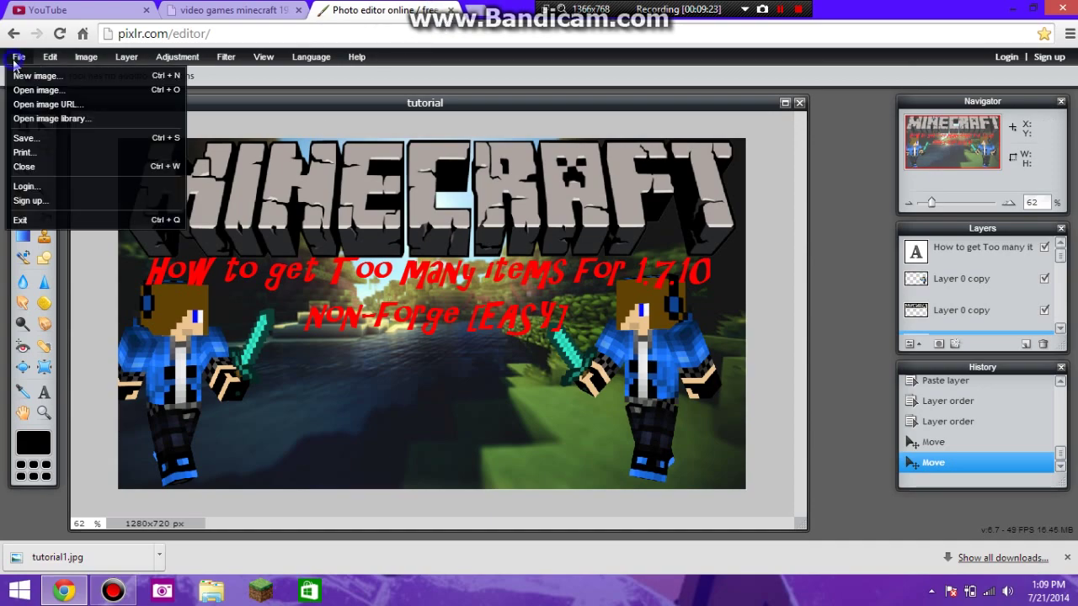
pyautogui.click(27, 138)
pyautogui.press('Return')
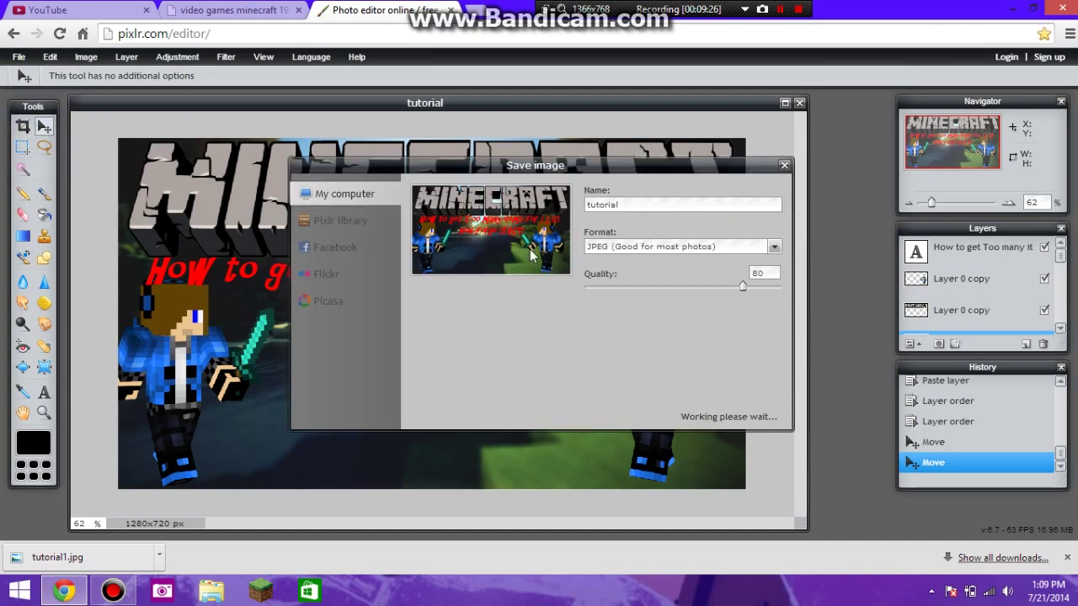
pyautogui.moveTo(744, 284); pyautogui.dragTo(792, 306)
pyautogui.click(763, 414)
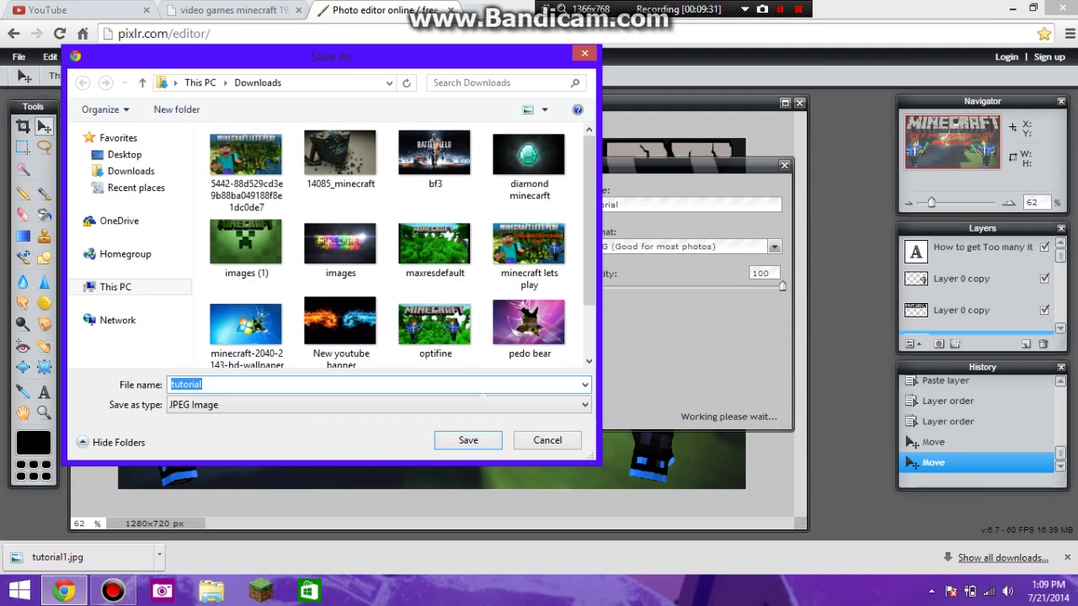
# Name the JPEG tutorial10 and save it in Downloads, declining to replace the existing tutorial1.jpg
pyautogui.click(501, 384)
pyautogui.write('1')
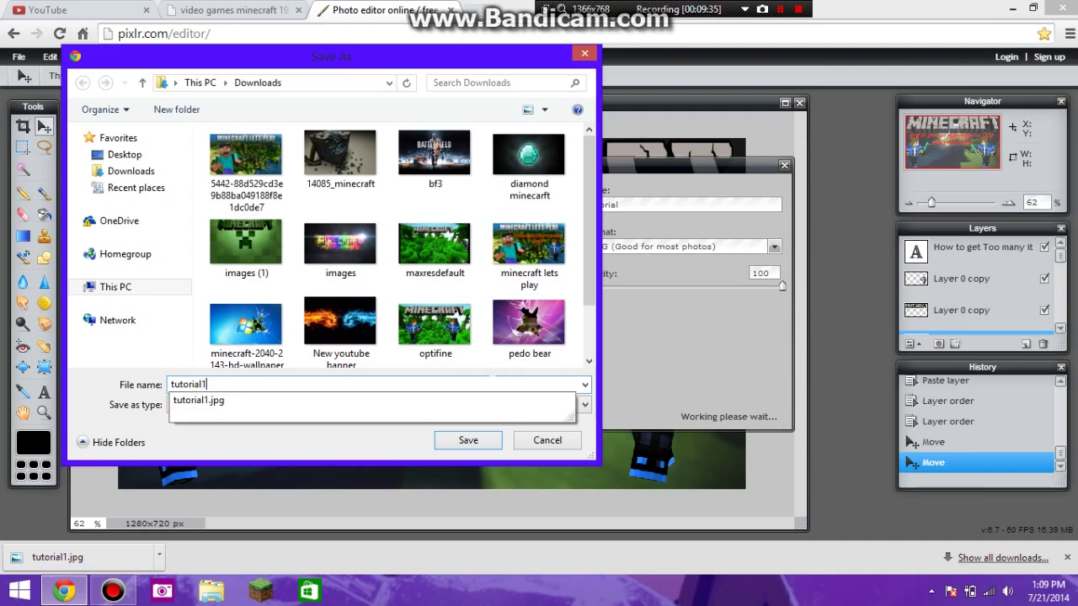
pyautogui.click(468, 441)
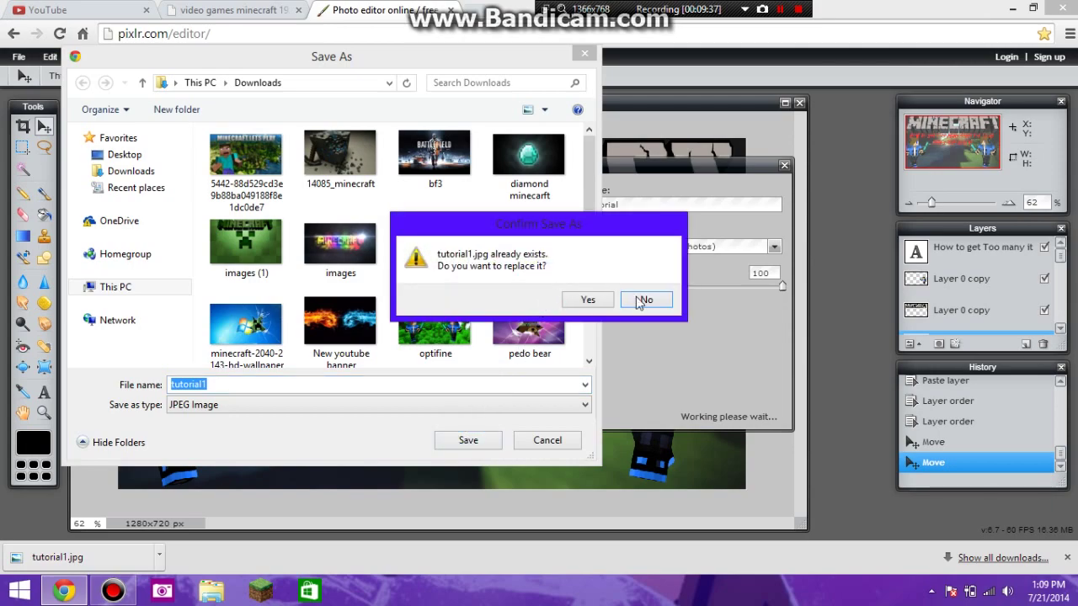
pyautogui.click(643, 301)
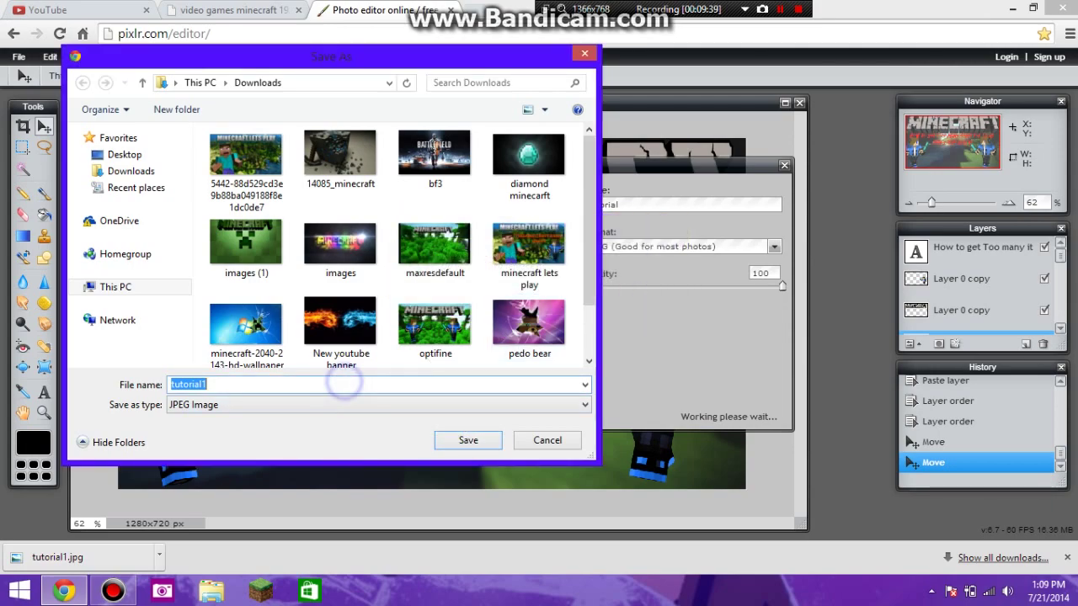
pyautogui.click(338, 384)
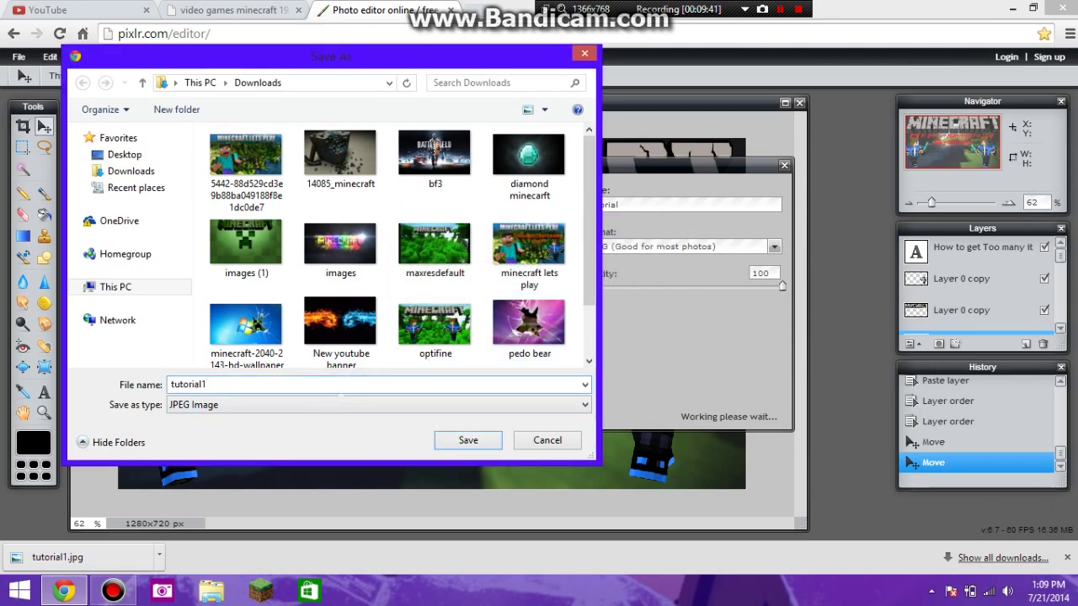
pyautogui.click(446, 442)
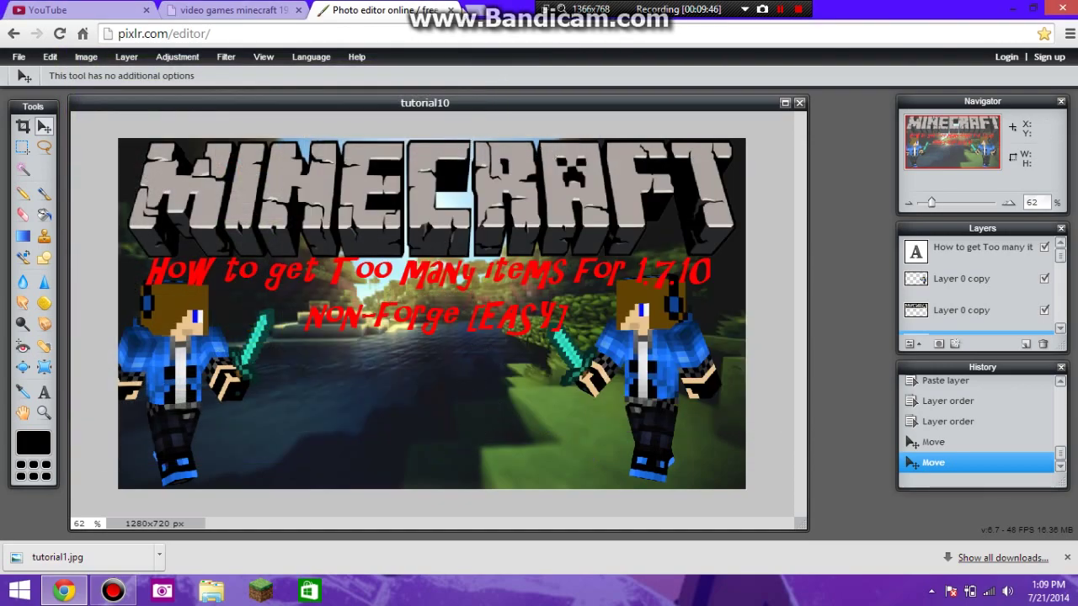
# Close the Pixlr editor and the Minecraft wallpaper page, returning to the YouTube Features page
pyautogui.click(449, 9)
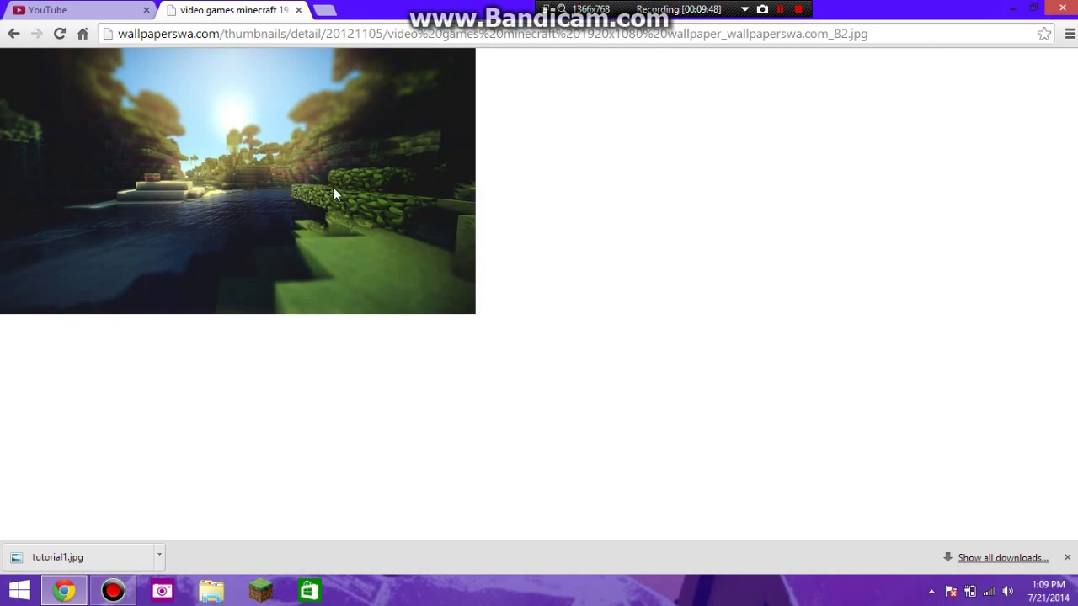
pyautogui.click(299, 10)
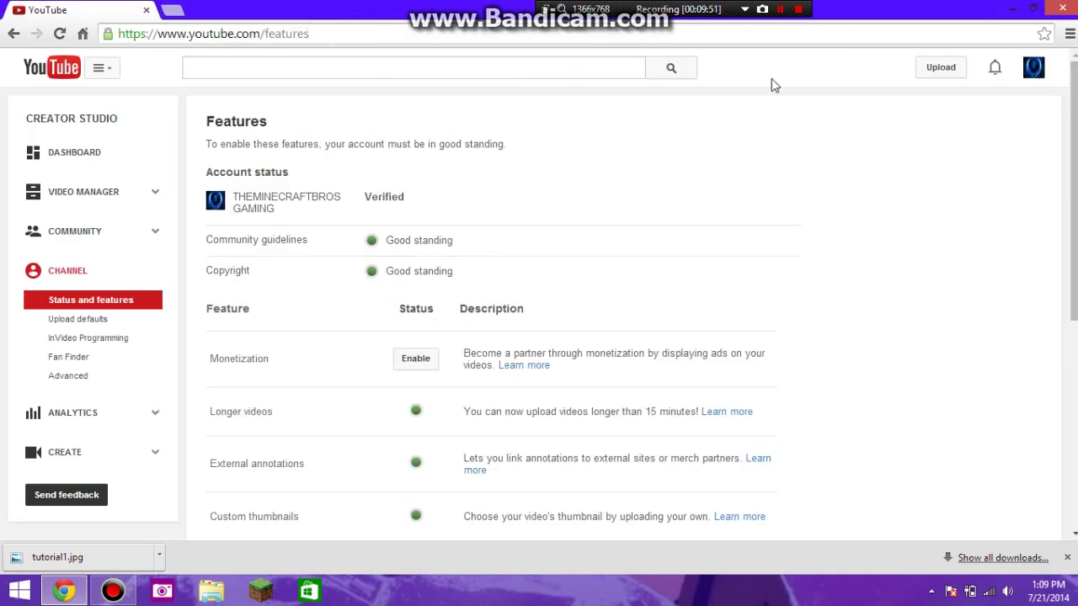
pyautogui.click(781, 8)
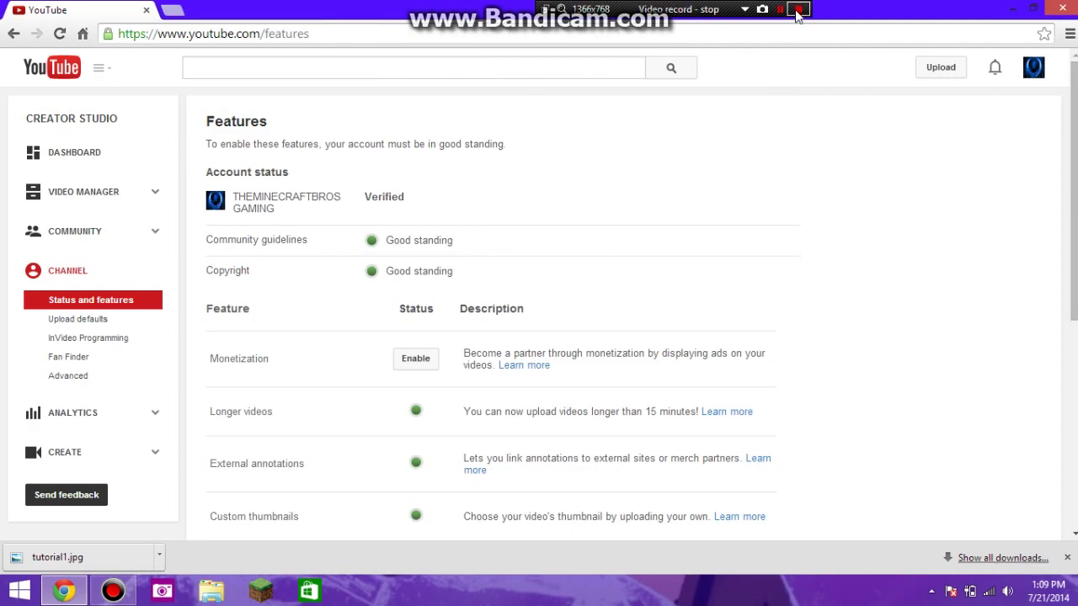